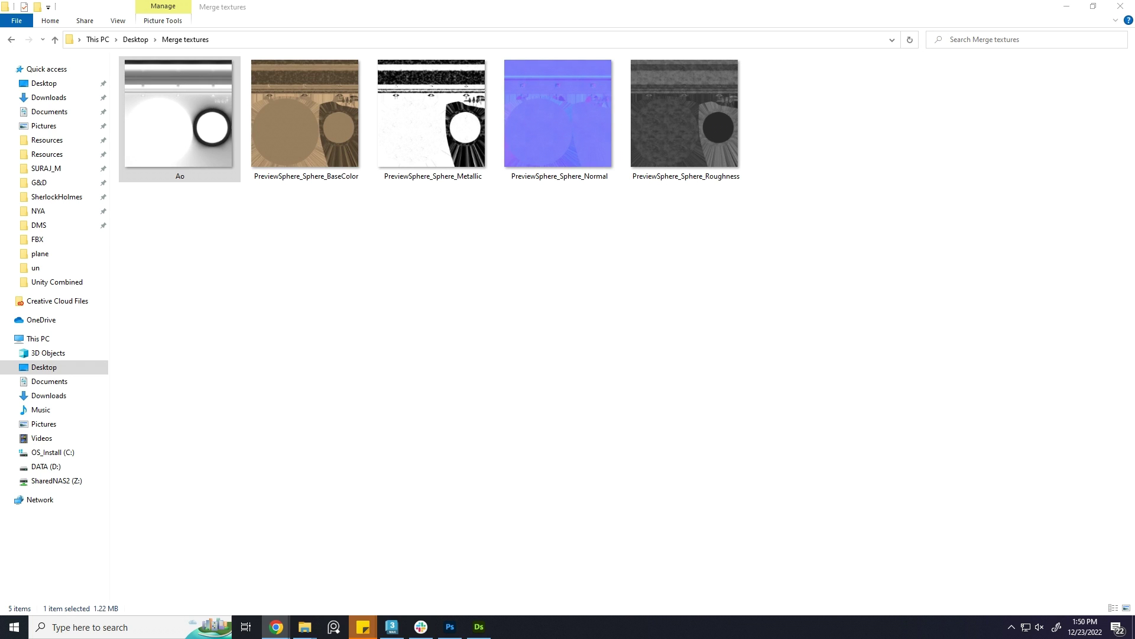
Select the Ao, Metallic and Roughness textures in File Explorer and drag them onto Photoshop
click(524, 3)
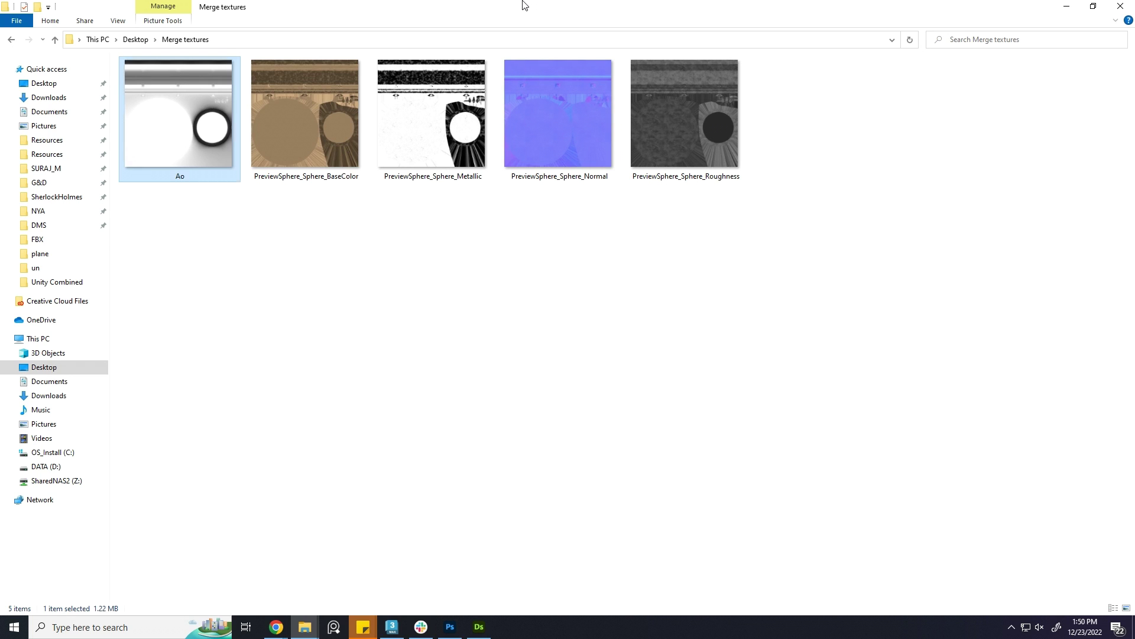
ctrl+click(429, 174)
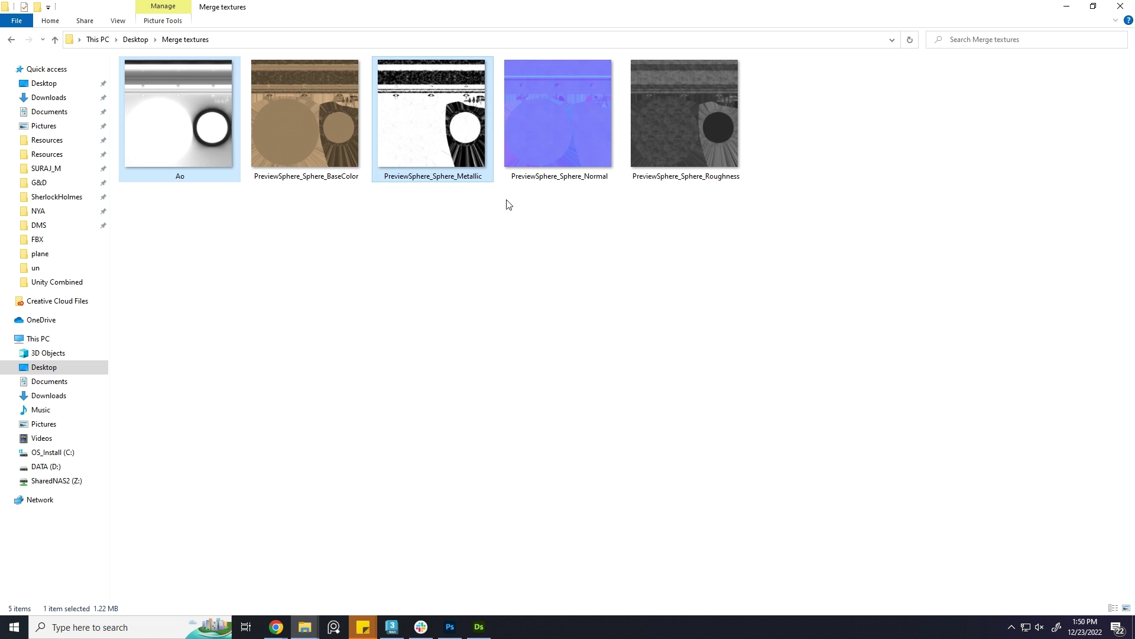
ctrl+click(684, 135)
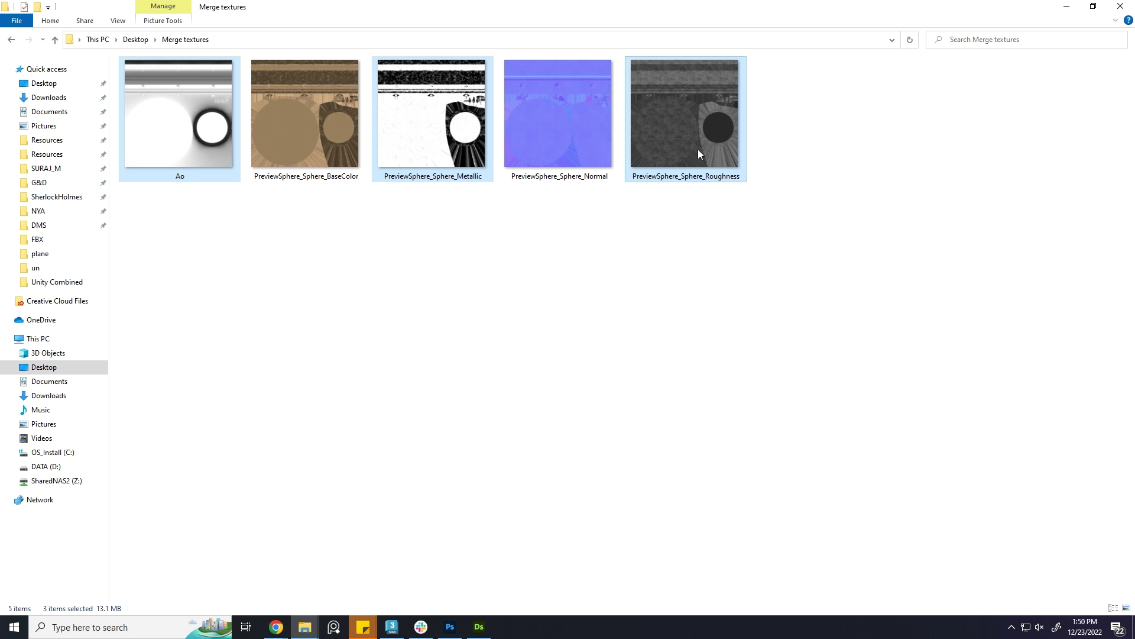
drag(698, 153, 511, 9)
Open the three textures and turn Ao.png's Background into an editable Layer 0
drag(698, 155, 512, 7)
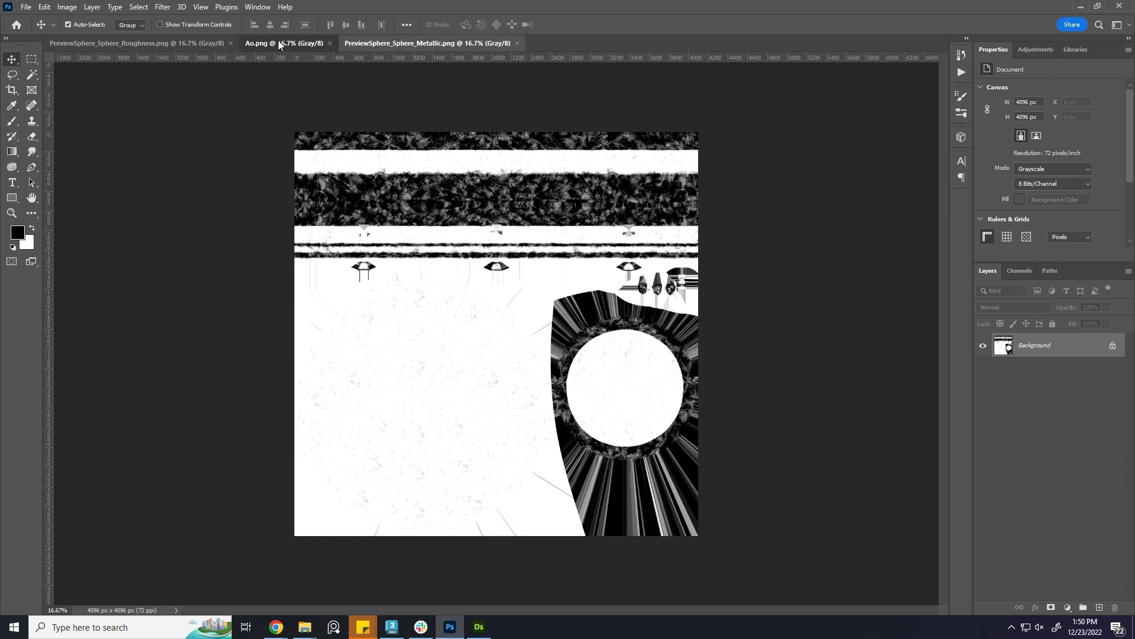
click(280, 43)
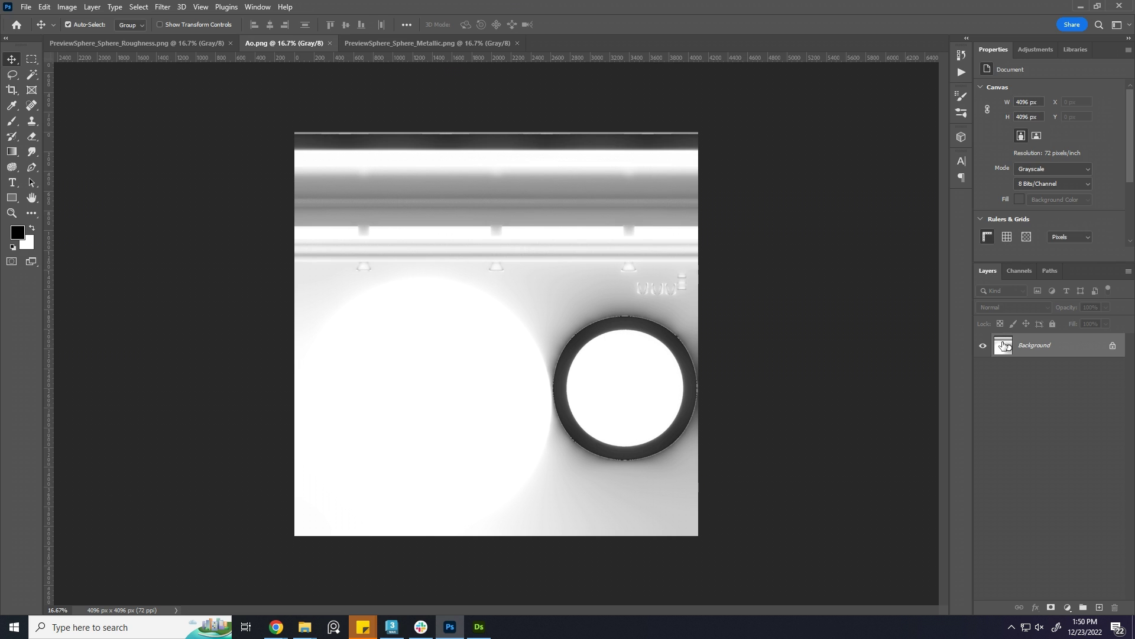
double_click(1004, 346)
click(662, 187)
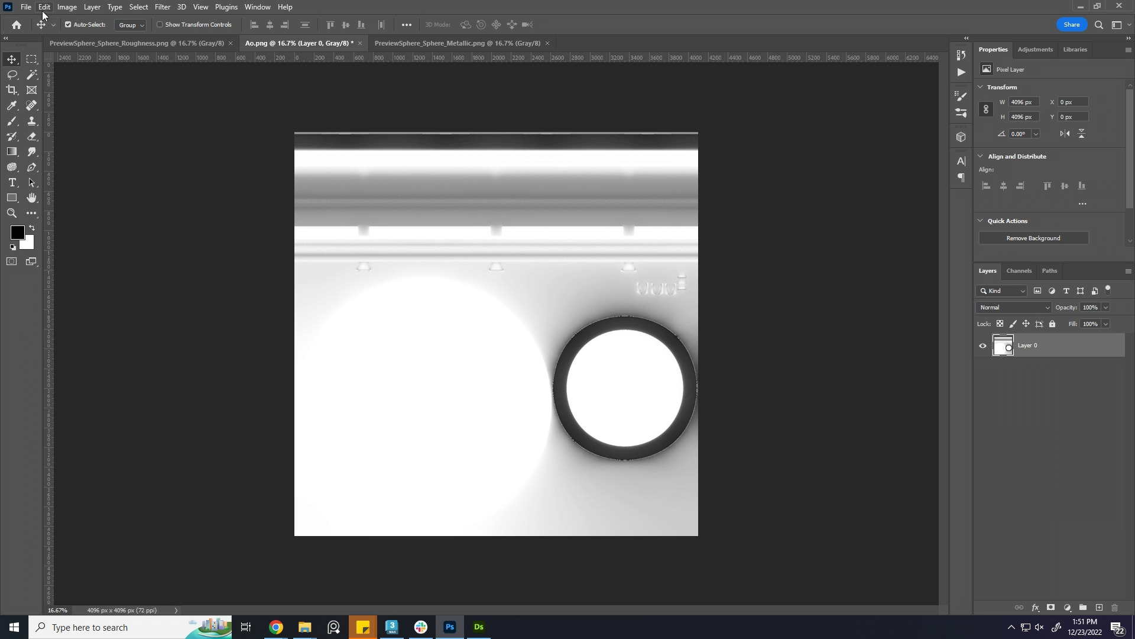
Convert Ao.png to RGB Color mode via Image > Mode
click(68, 8)
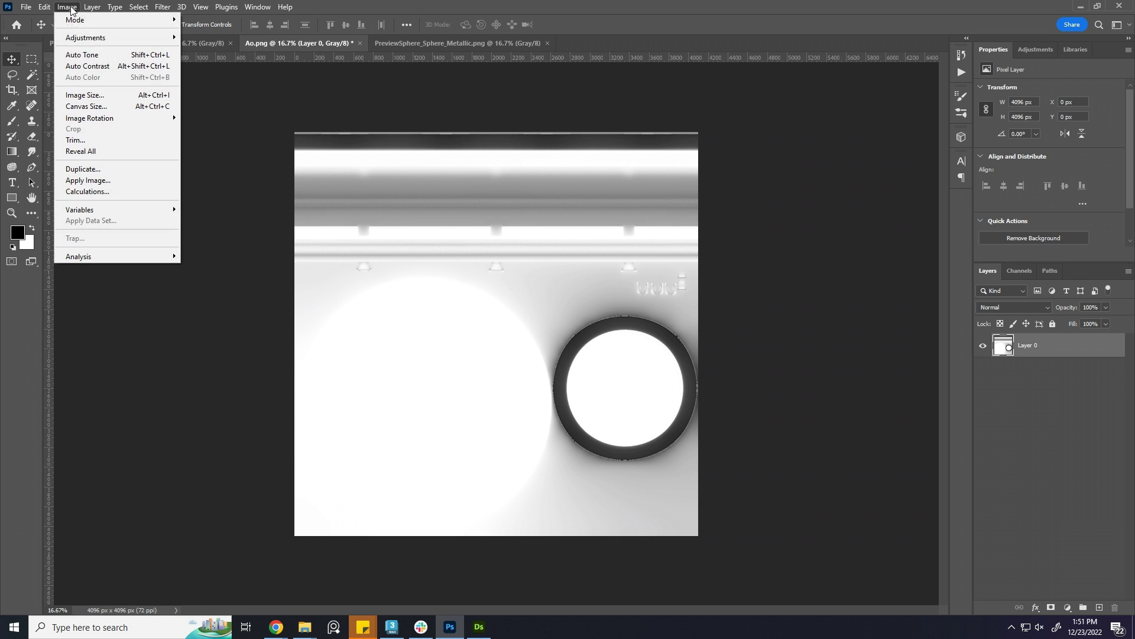
mouse_move(105, 36)
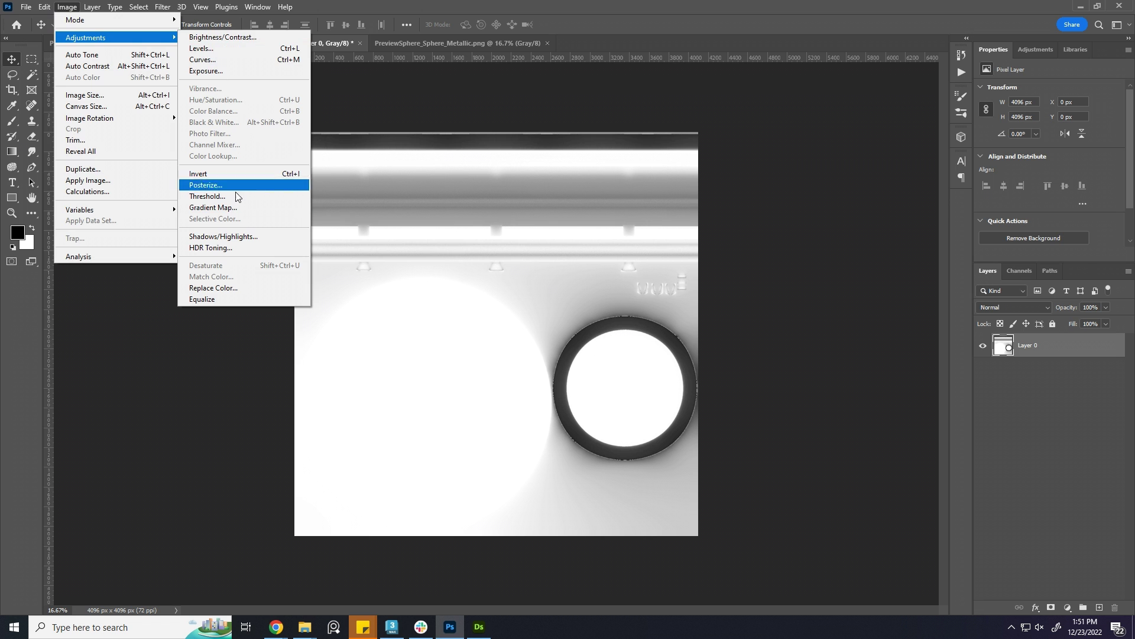
click(315, 54)
click(200, 44)
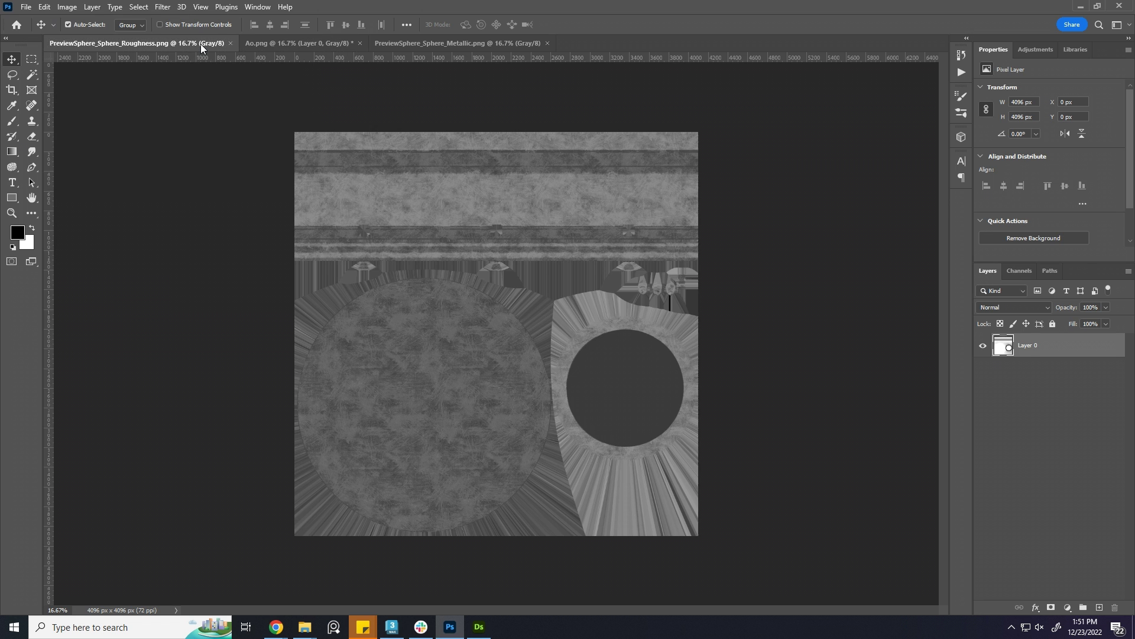
click(271, 38)
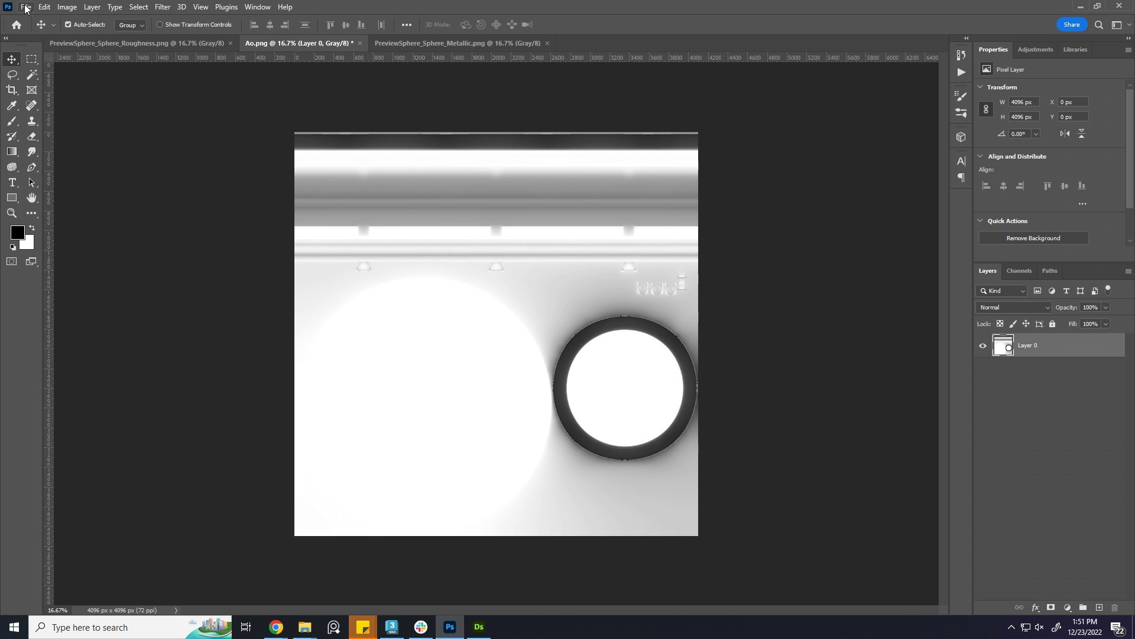
click(67, 7)
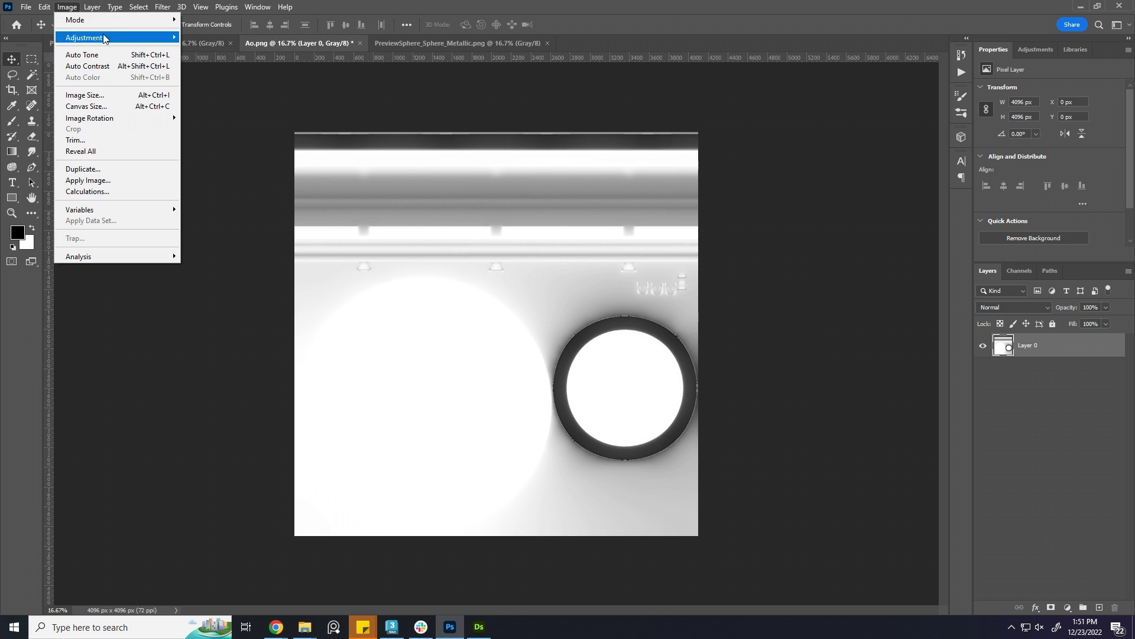
mouse_move(114, 22)
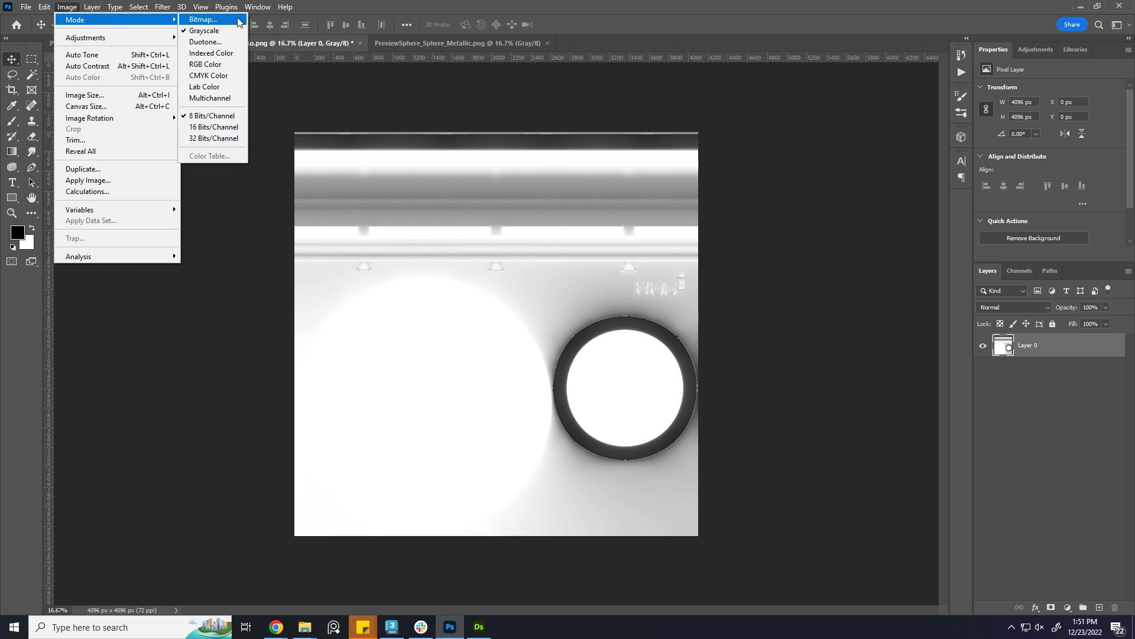
click(214, 63)
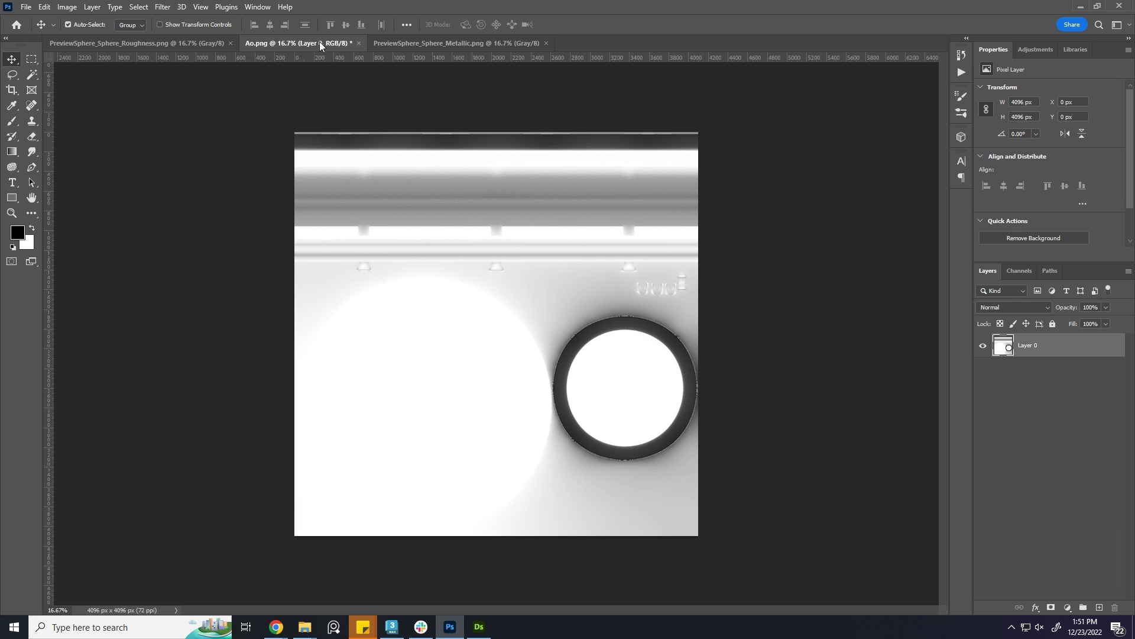
Restrict Layer 0 to the green channel by unchecking R and B in Blending Options
double_click(1007, 346)
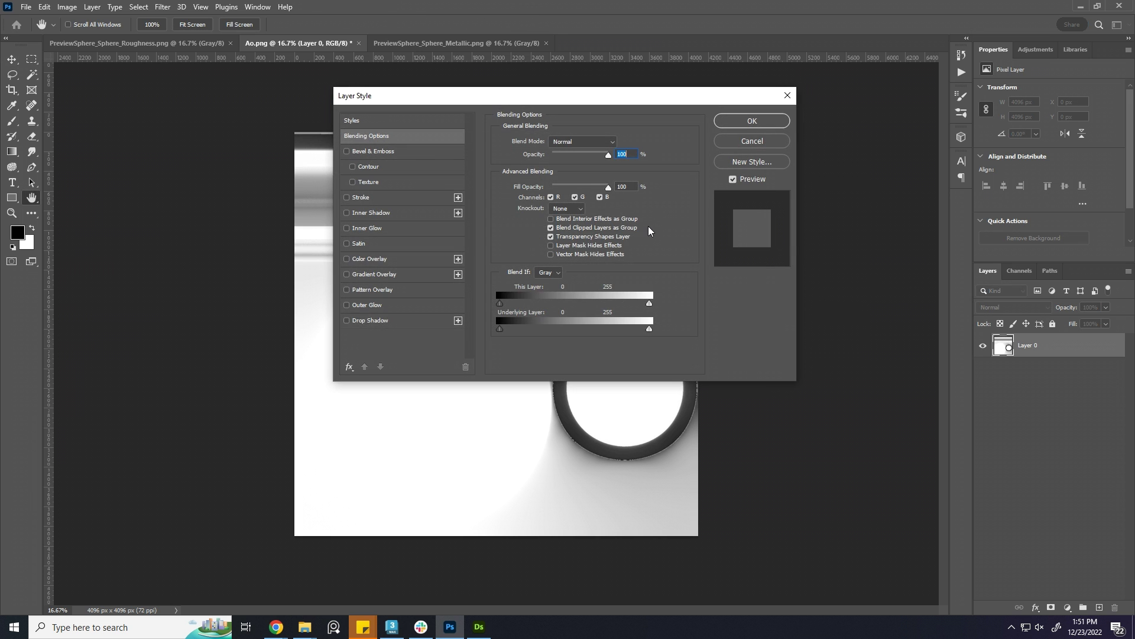
click(550, 197)
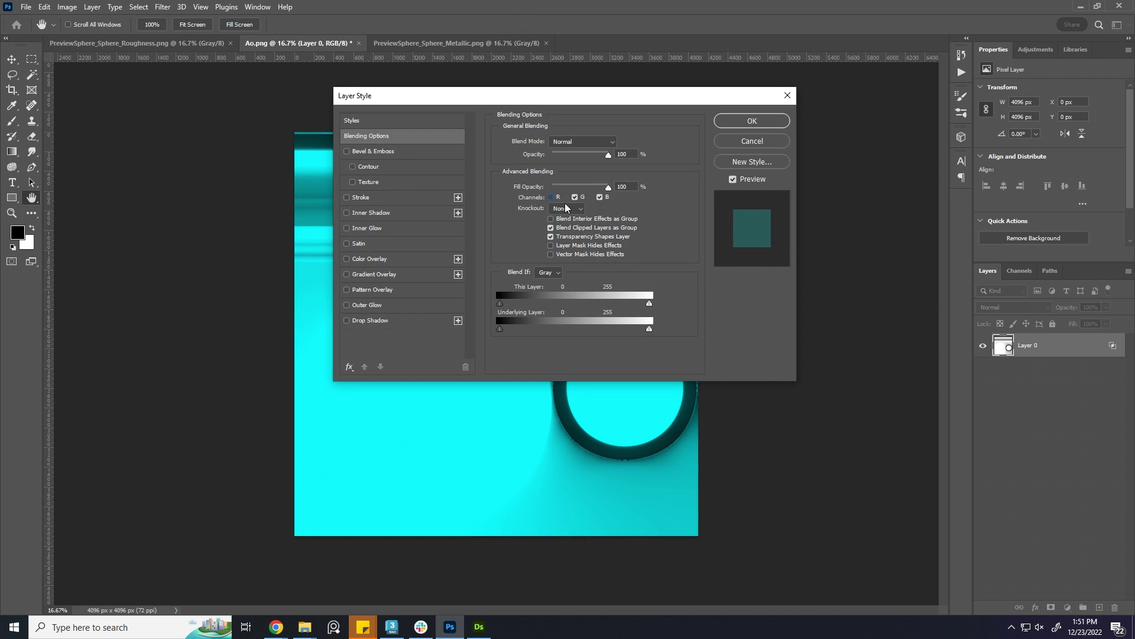
click(599, 198)
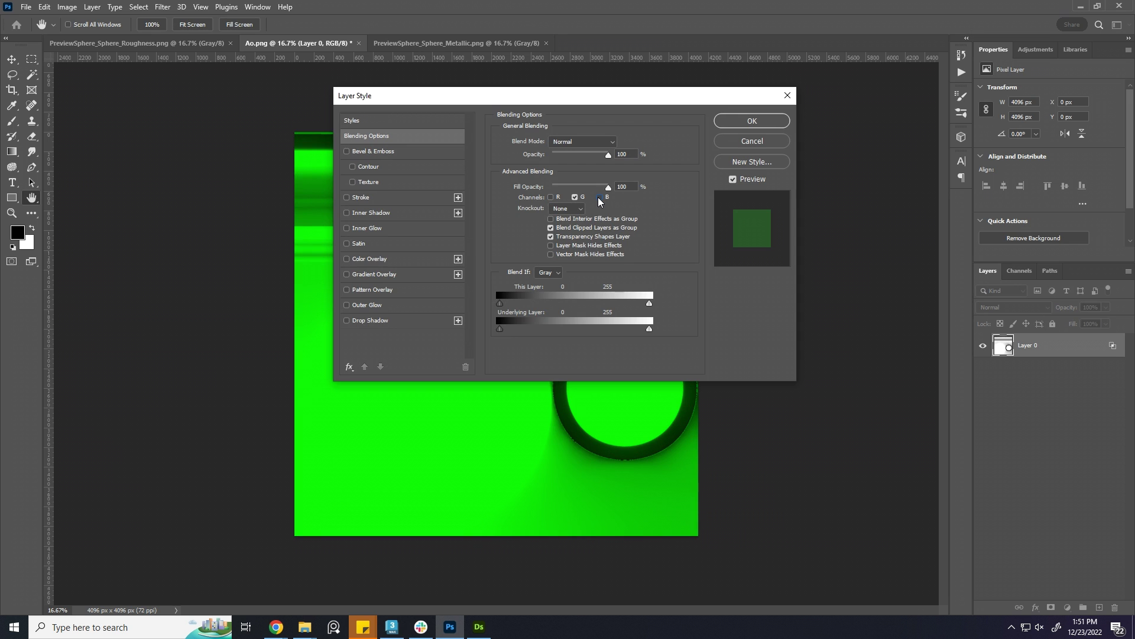
click(738, 123)
Copy the Metallic map into Ao.png as Layer 1, restricted to the red channel
click(437, 45)
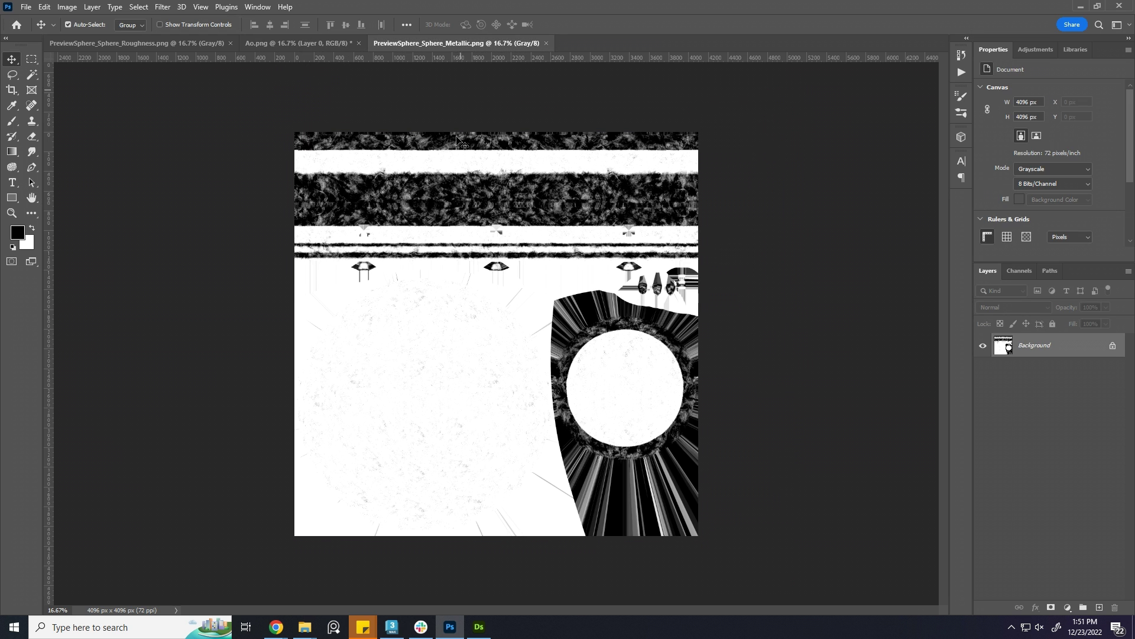
drag(341, 99, 384, 165)
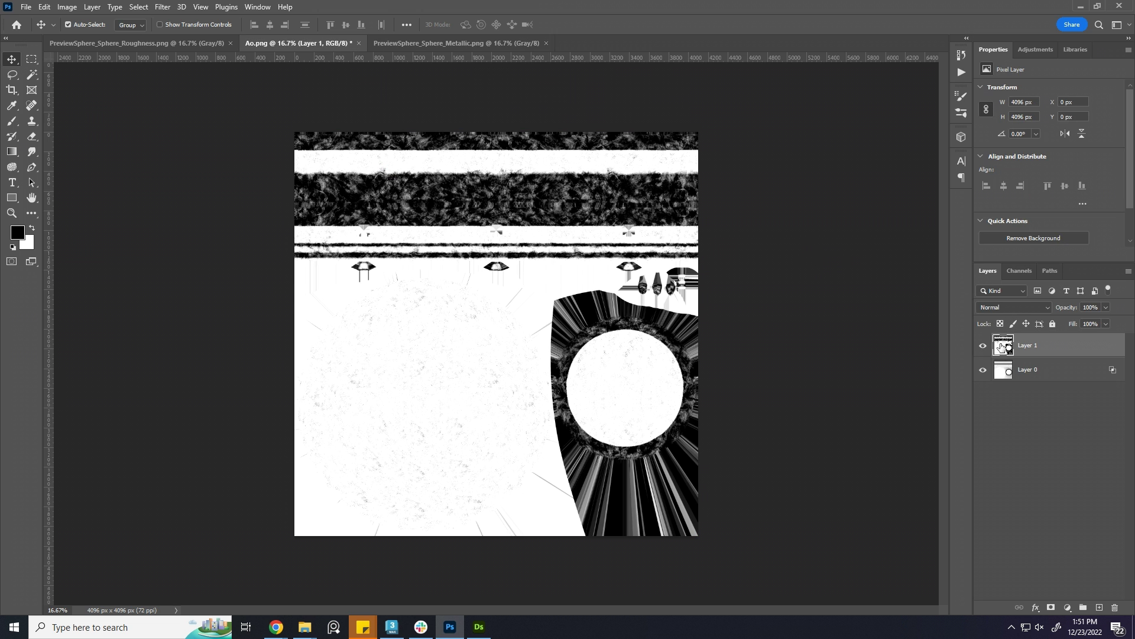
double_click(1002, 347)
click(575, 197)
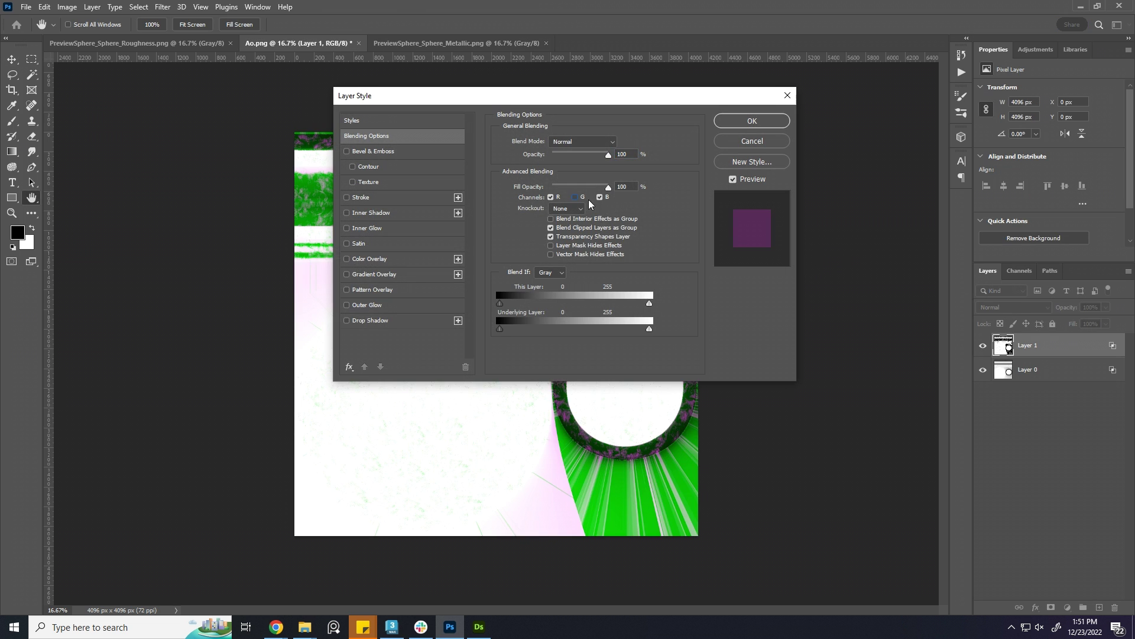
click(601, 197)
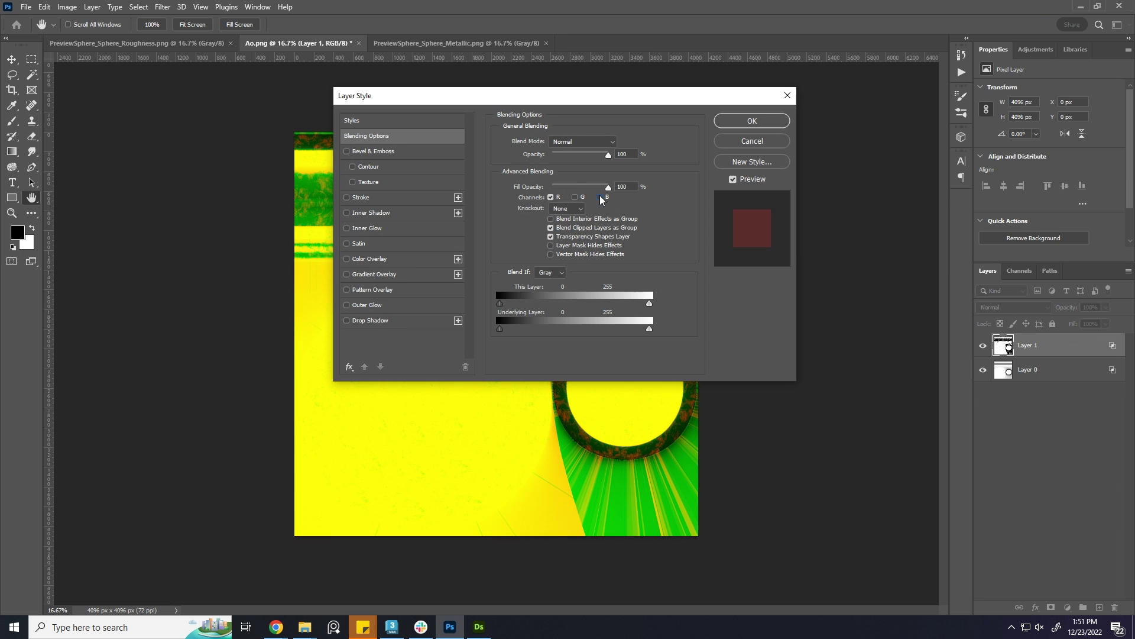
click(751, 121)
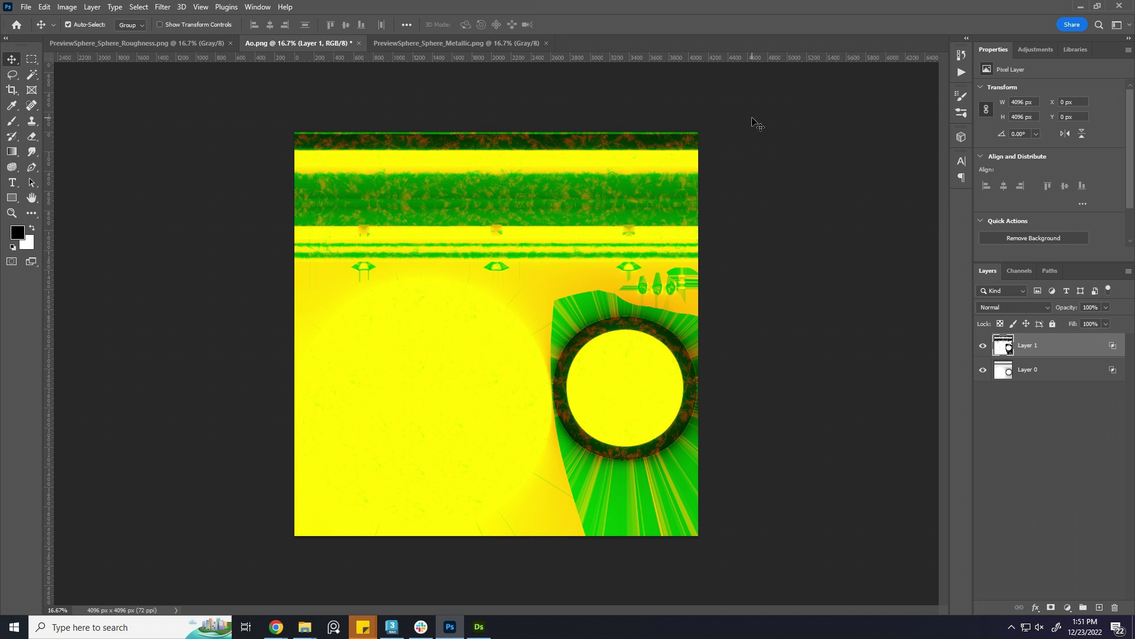
click(156, 41)
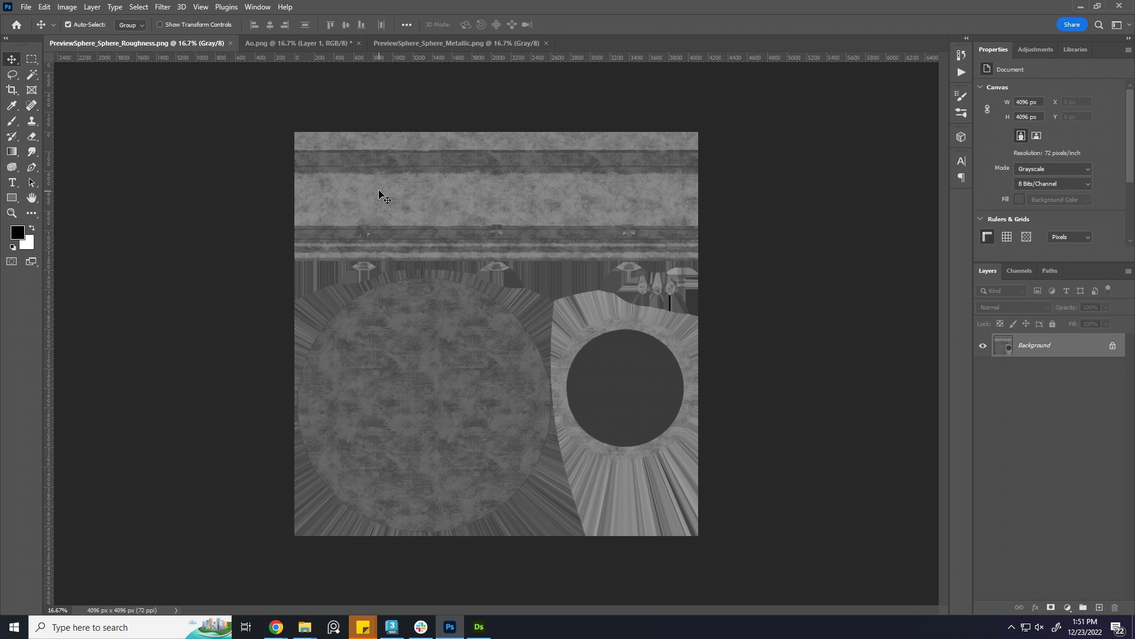
Bring the roughness map into Ao.png as Layer 2 and split its Blend If dark threshold to 0/10
click(330, 43)
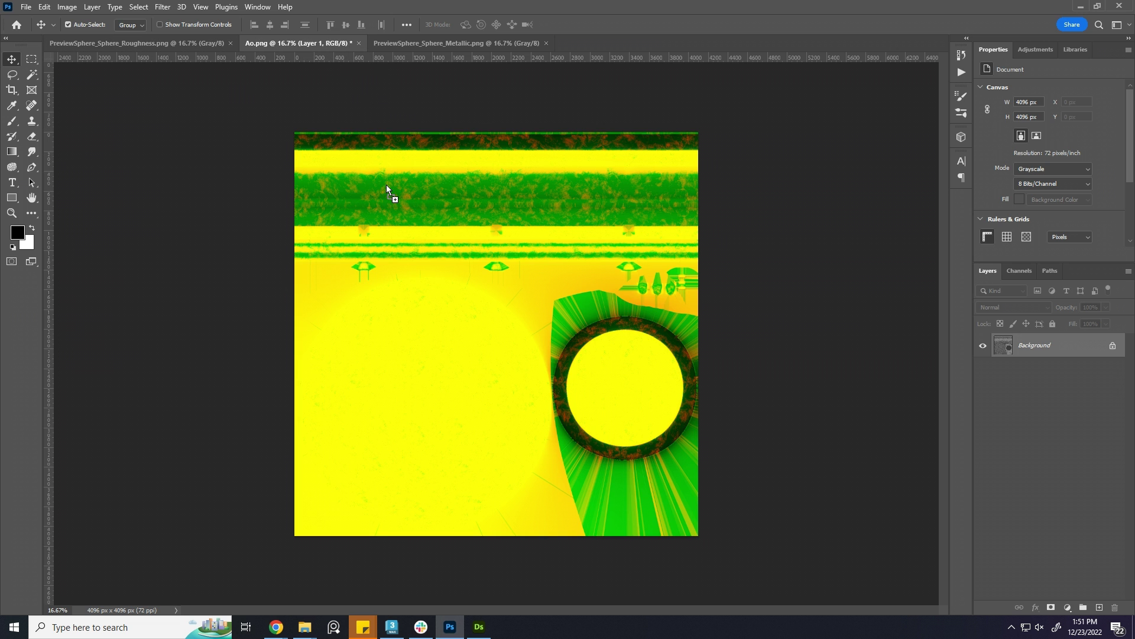
drag(387, 187, 386, 187)
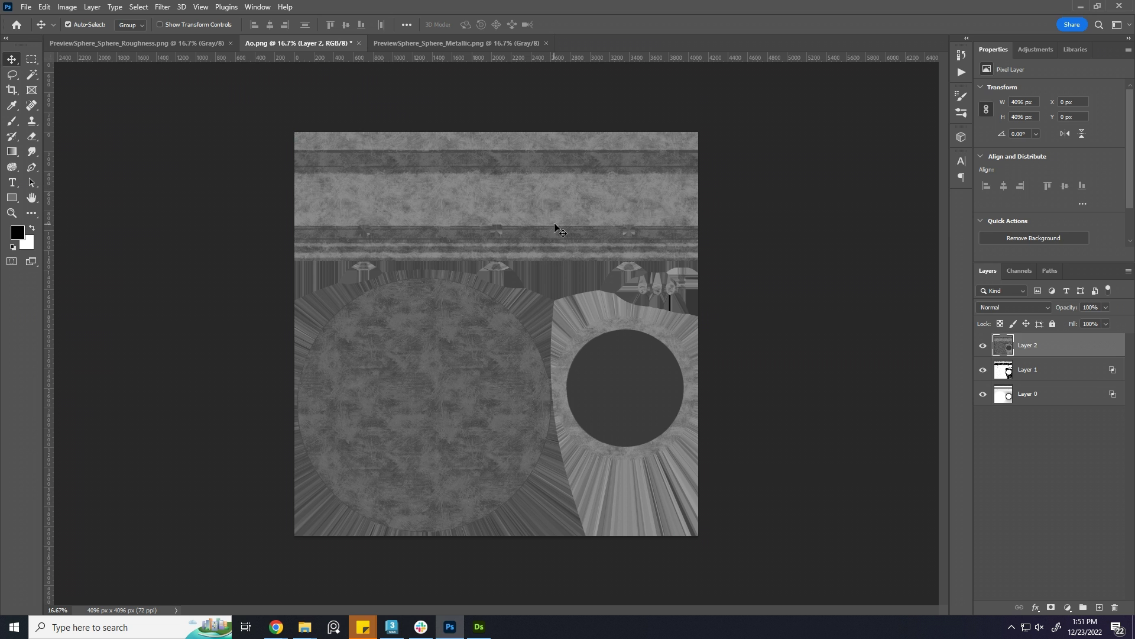
double_click(1001, 346)
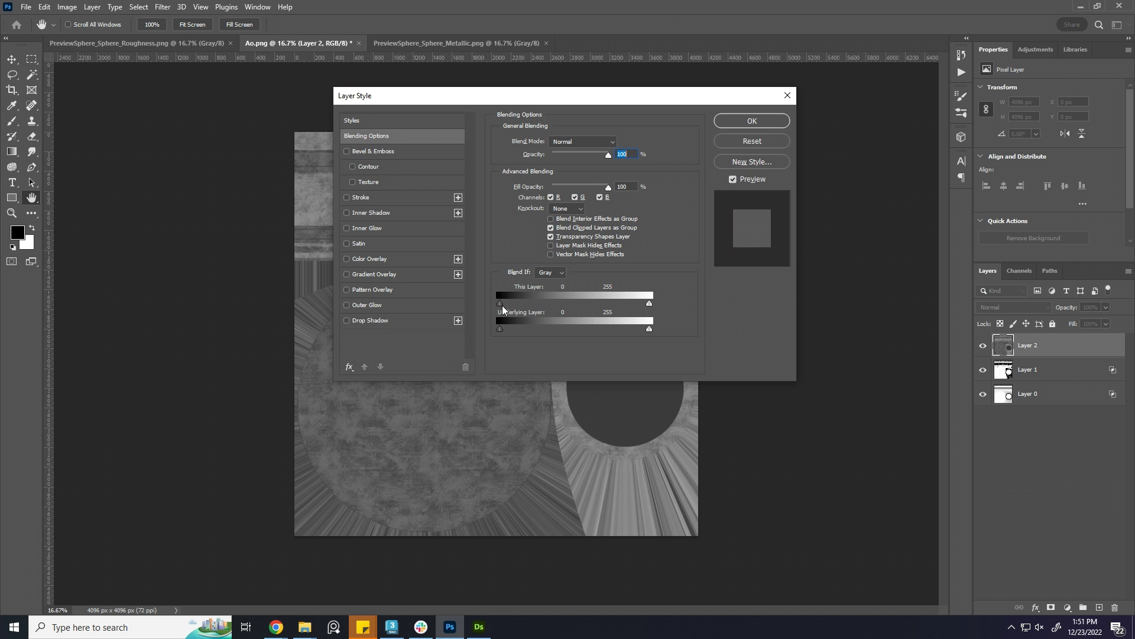
alt+drag(502, 305, 696, 296)
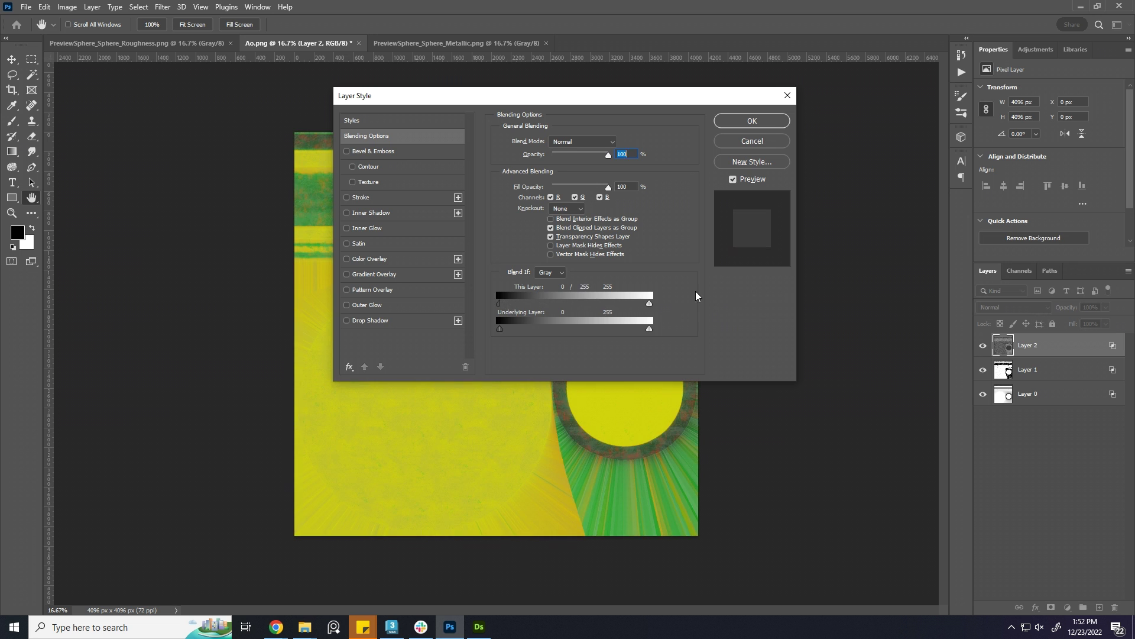
click(763, 123)
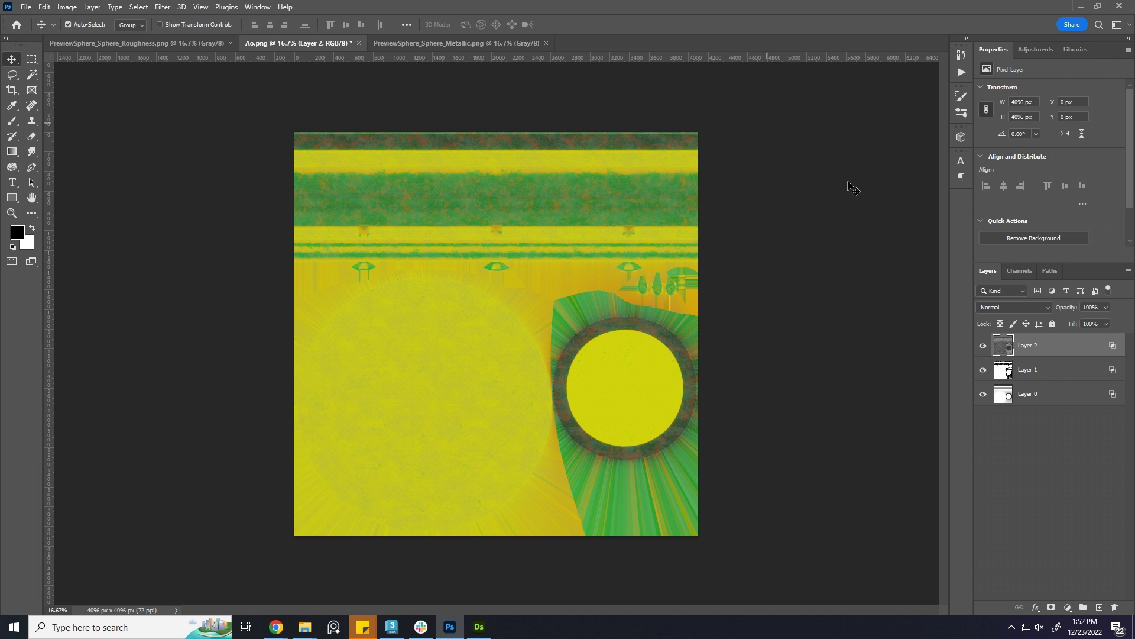
Merge a new empty layer into Layer 2, load its pixels as a selection, then hide it
click(1036, 370)
click(1100, 607)
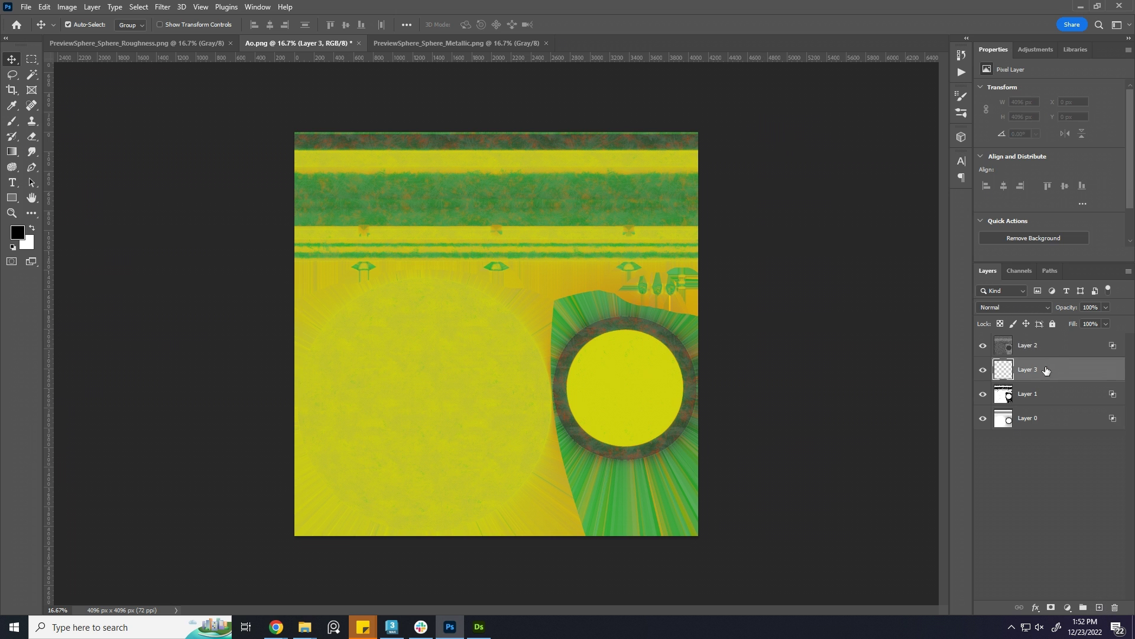
shift+click(1048, 353)
key(ctrl+e)
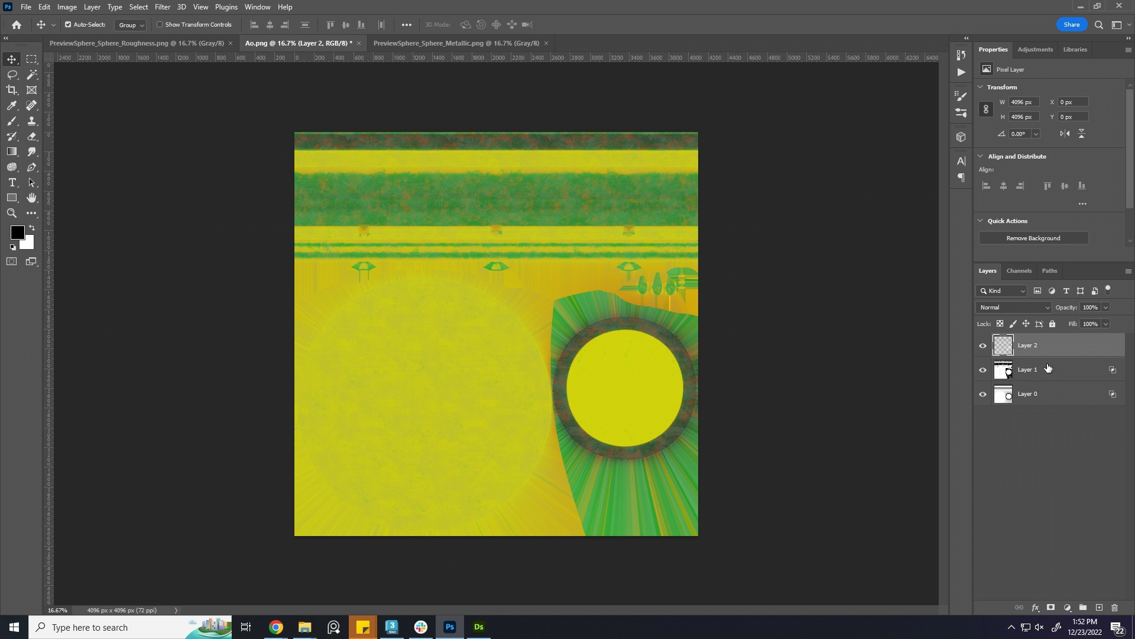
ctrl+click(1007, 348)
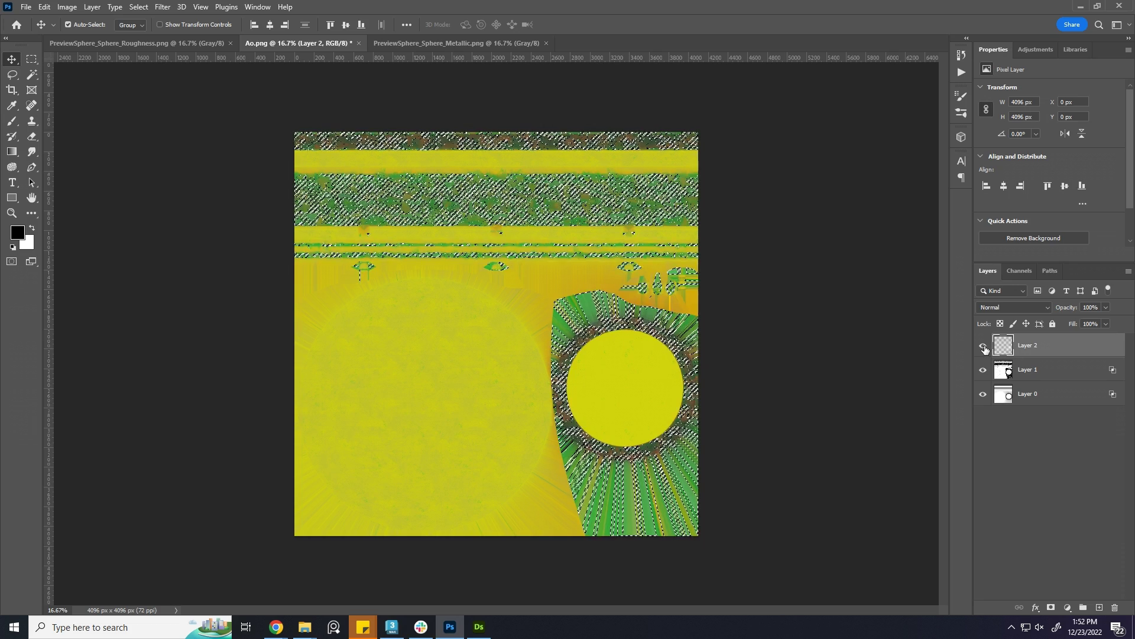
click(983, 347)
click(1032, 370)
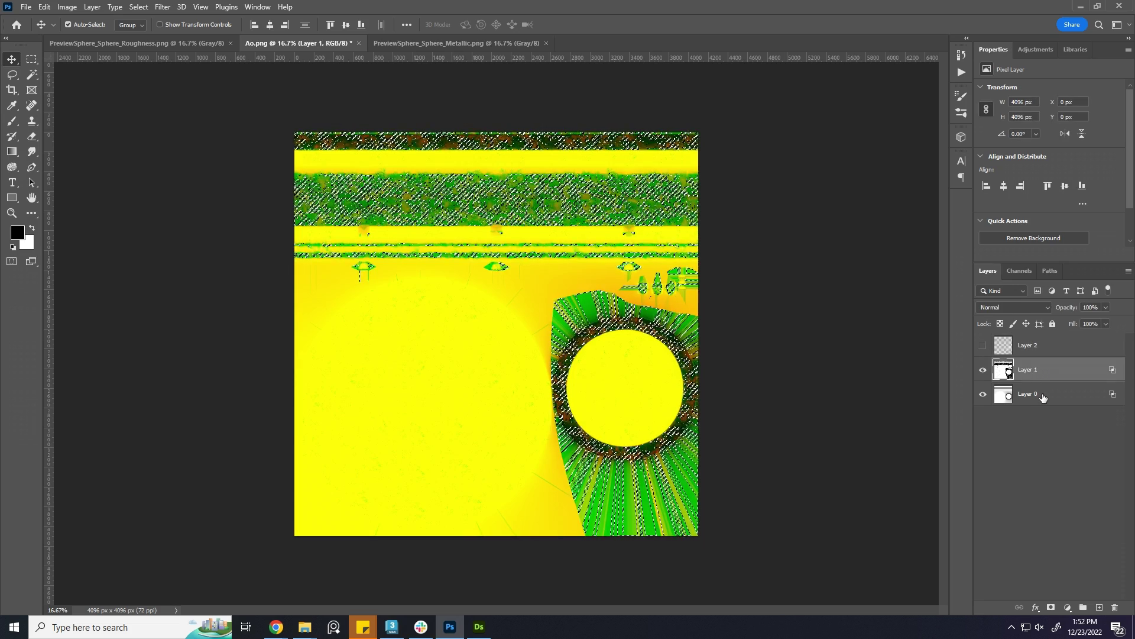
Group Layer 0 and Layer 1 into Group 1 and mask it with the roughness selection
shift+click(1044, 395)
key(ctrl+g)
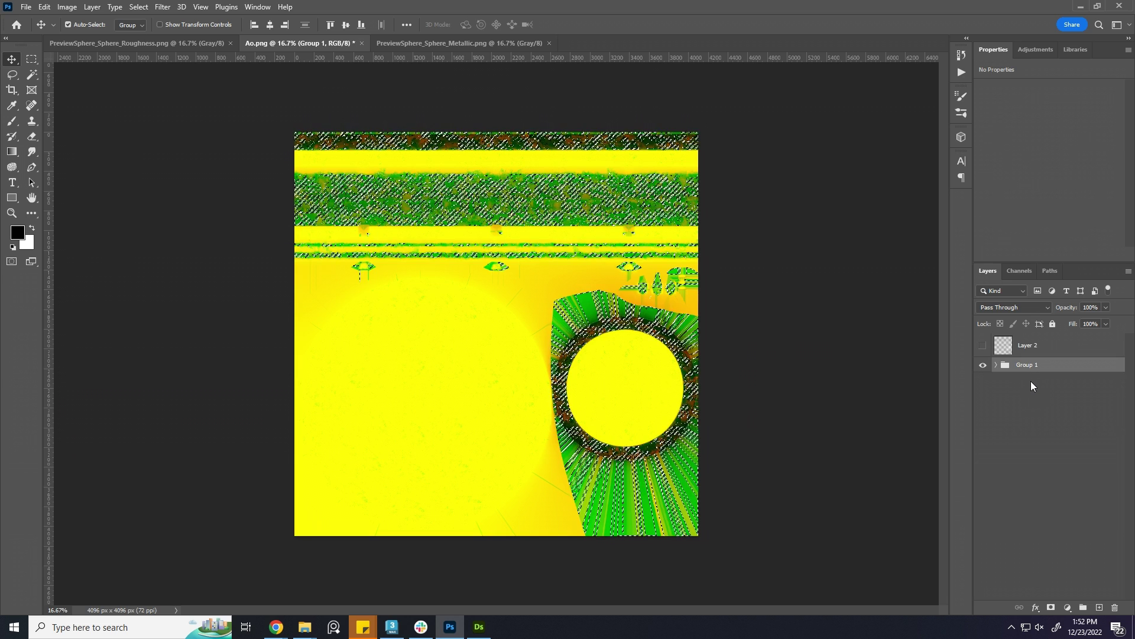
click(1050, 607)
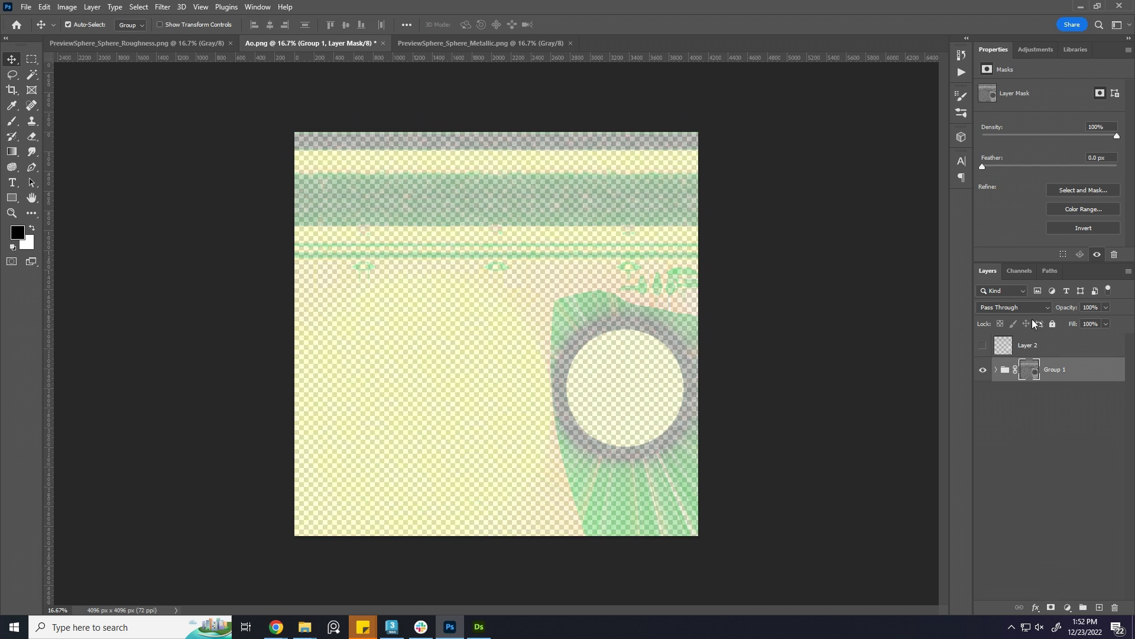
Inspect the Red, Green, Blue and Group 1 Mask channels, then return to Layers
click(1027, 270)
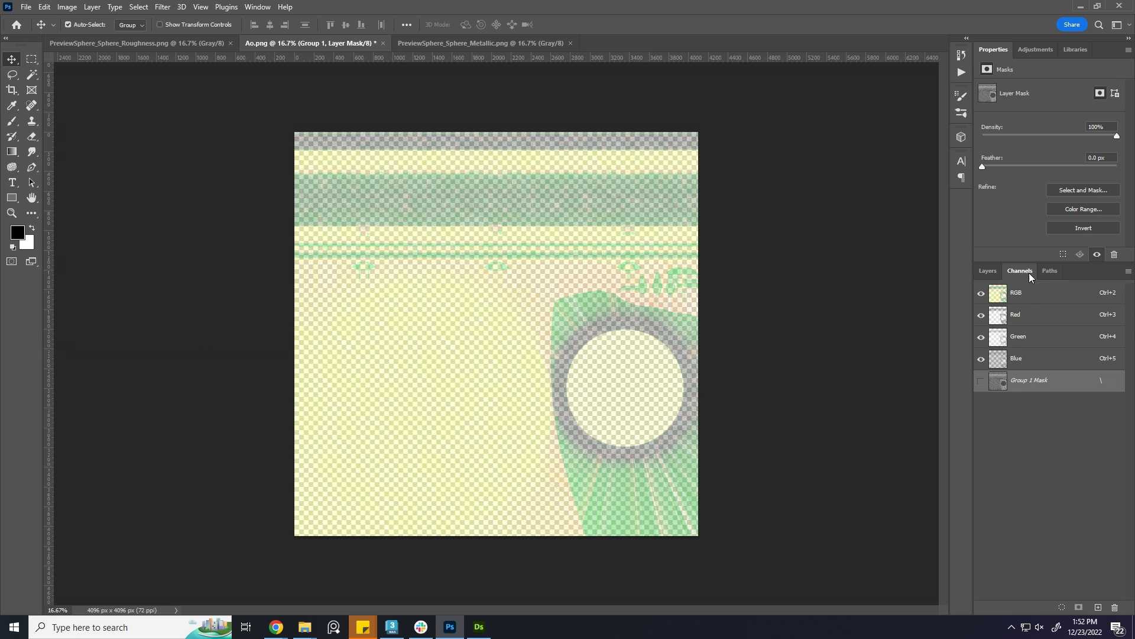
click(1001, 320)
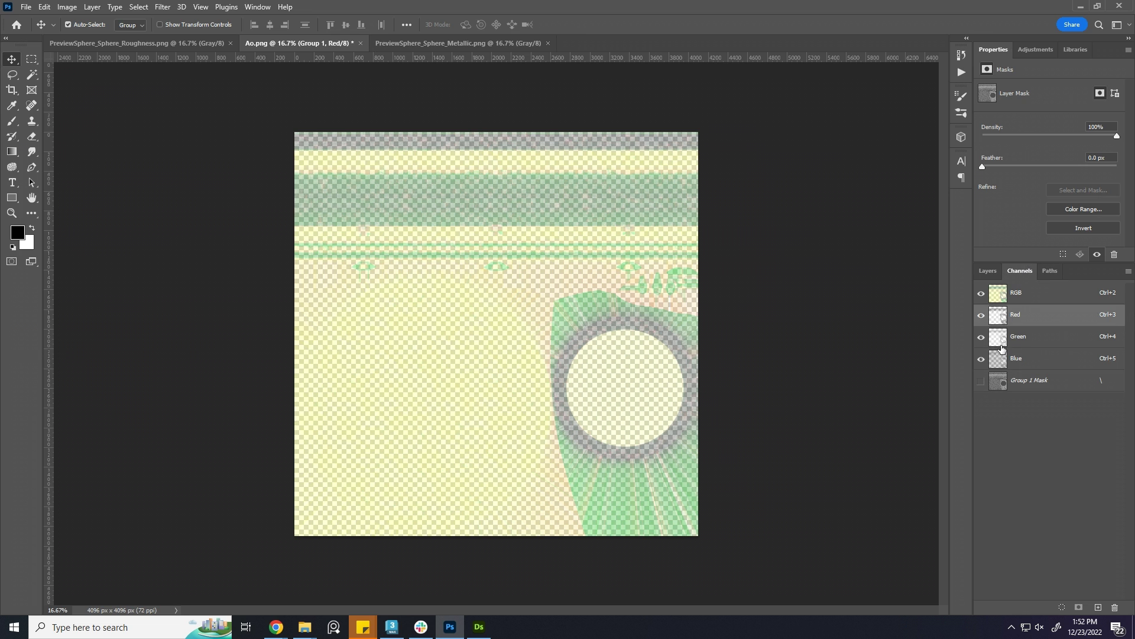
click(1002, 341)
click(1003, 357)
click(1008, 386)
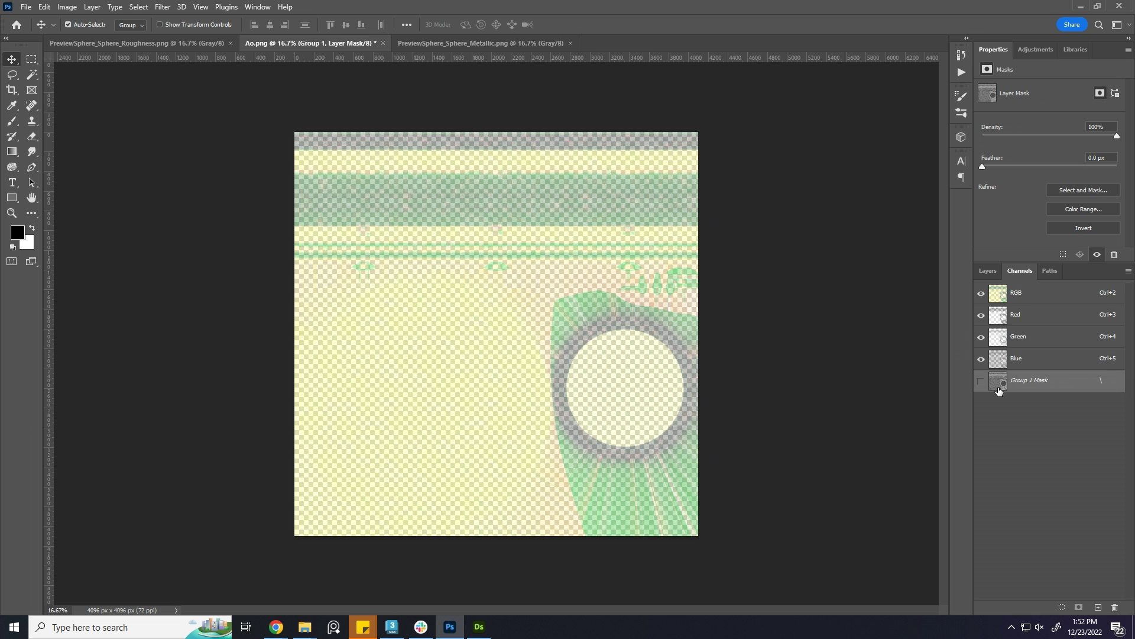
click(1010, 296)
click(989, 270)
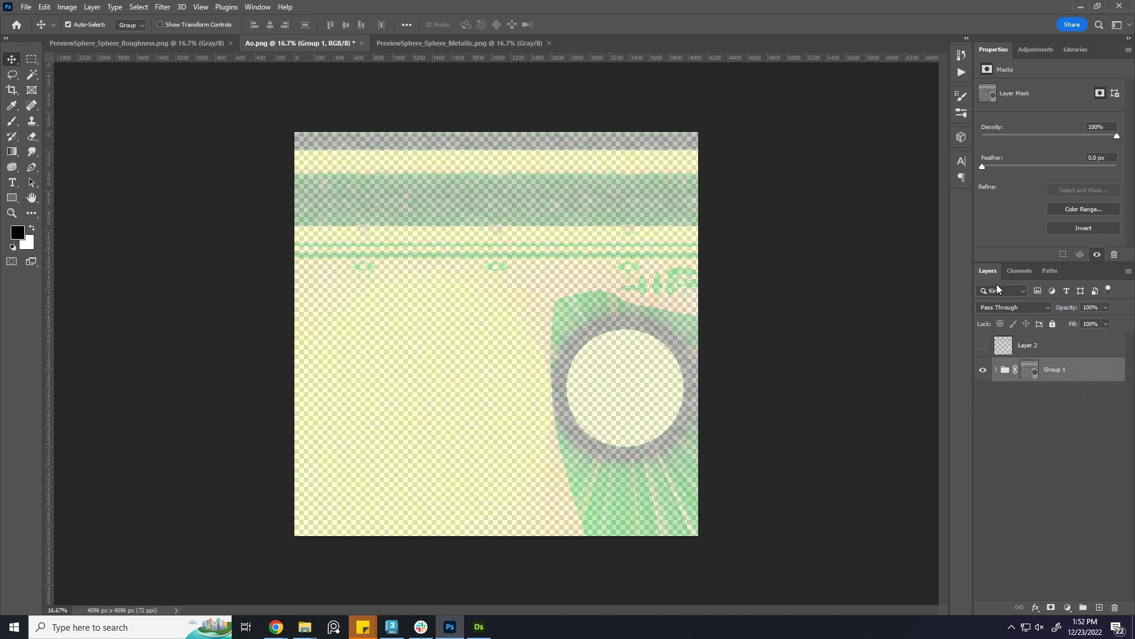
click(1009, 396)
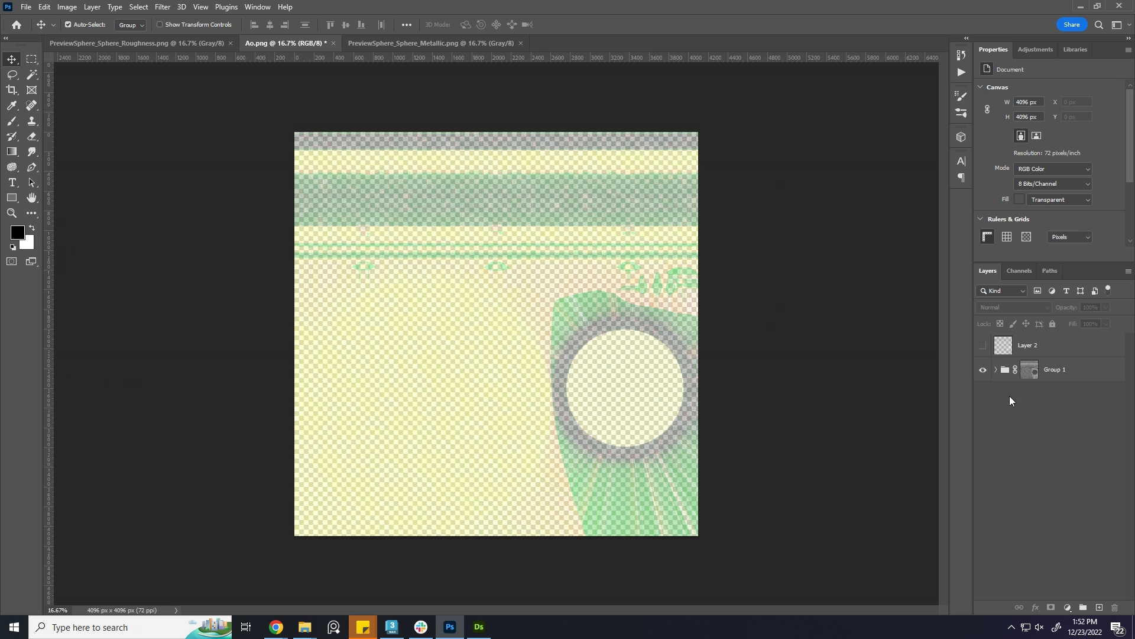
Save a copy named 'Merged Channels' as PNG with Large file size
key(ctrl+alt+s)
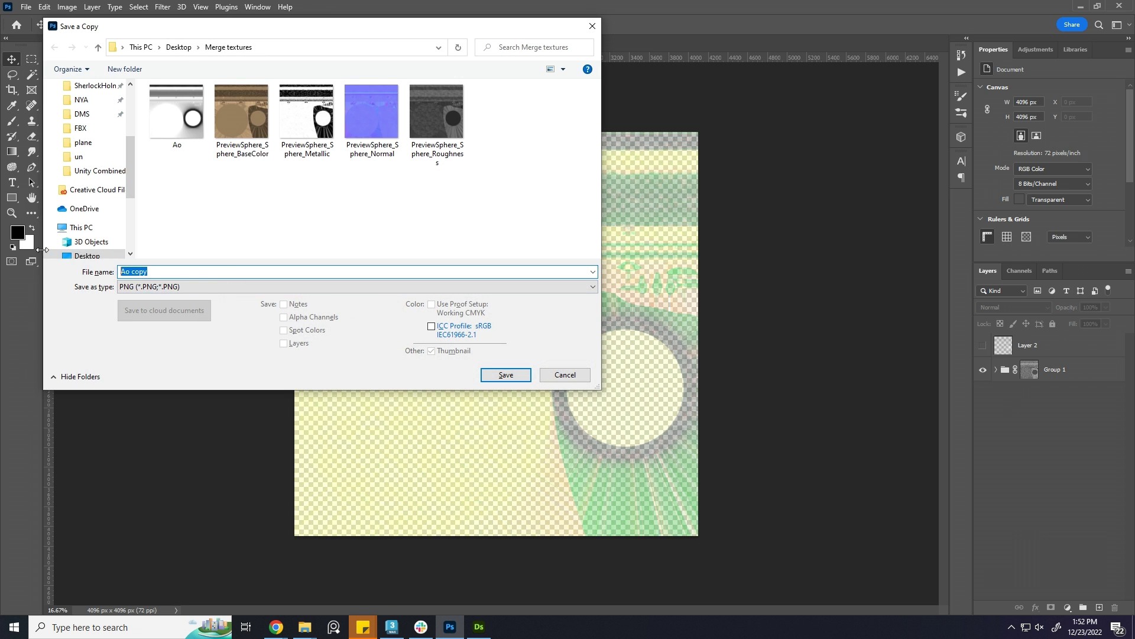
text(Merge)
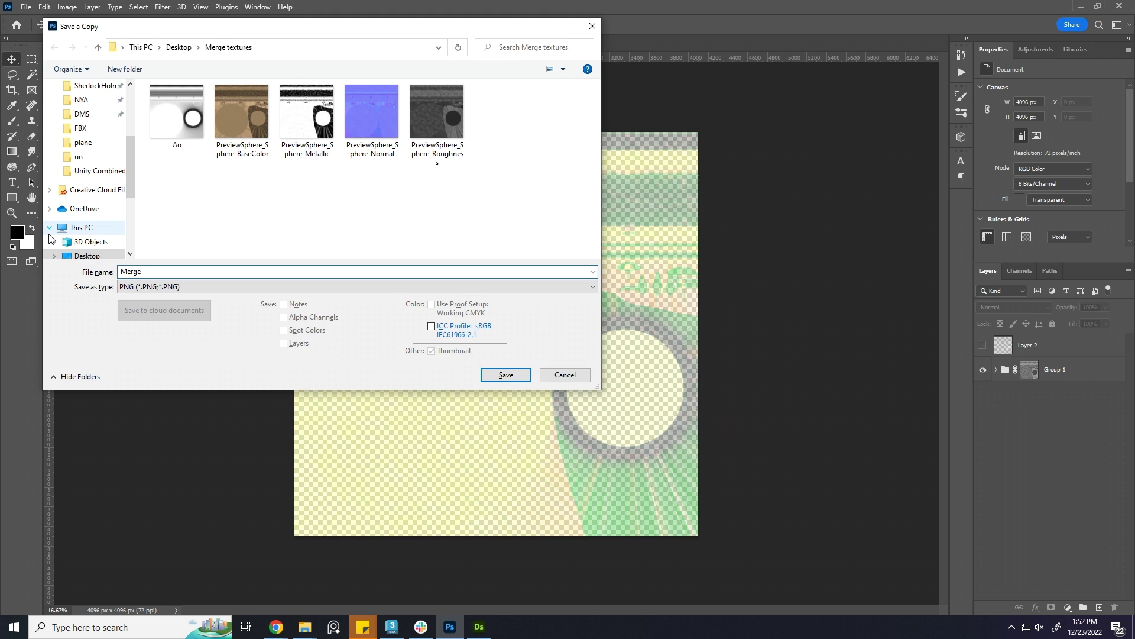
text(d Channels)
click(506, 375)
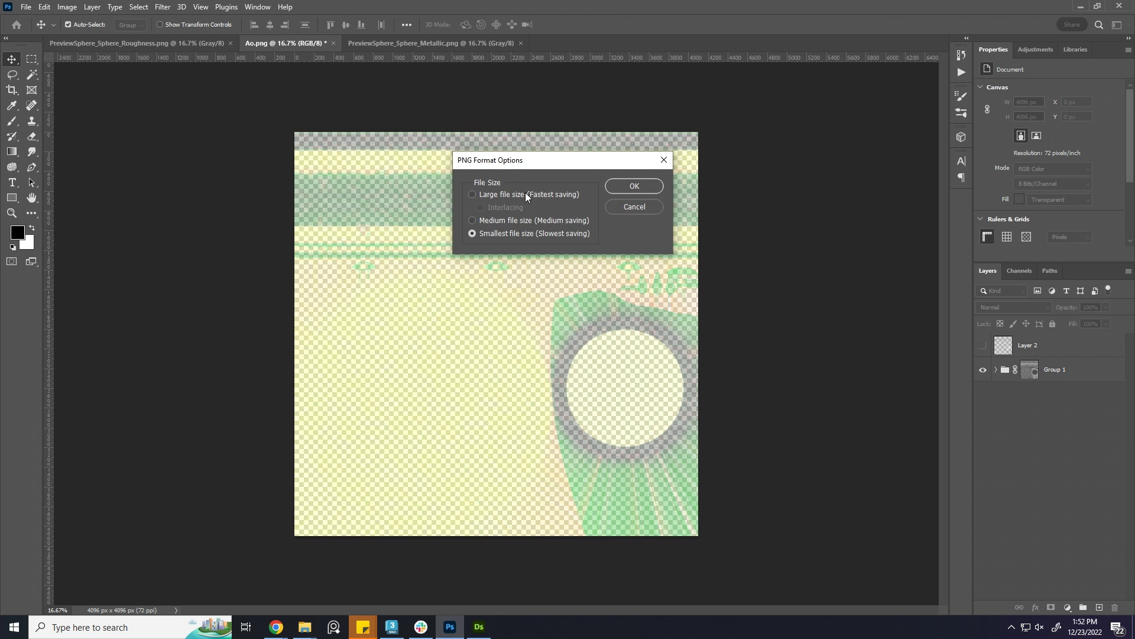
click(526, 193)
click(625, 184)
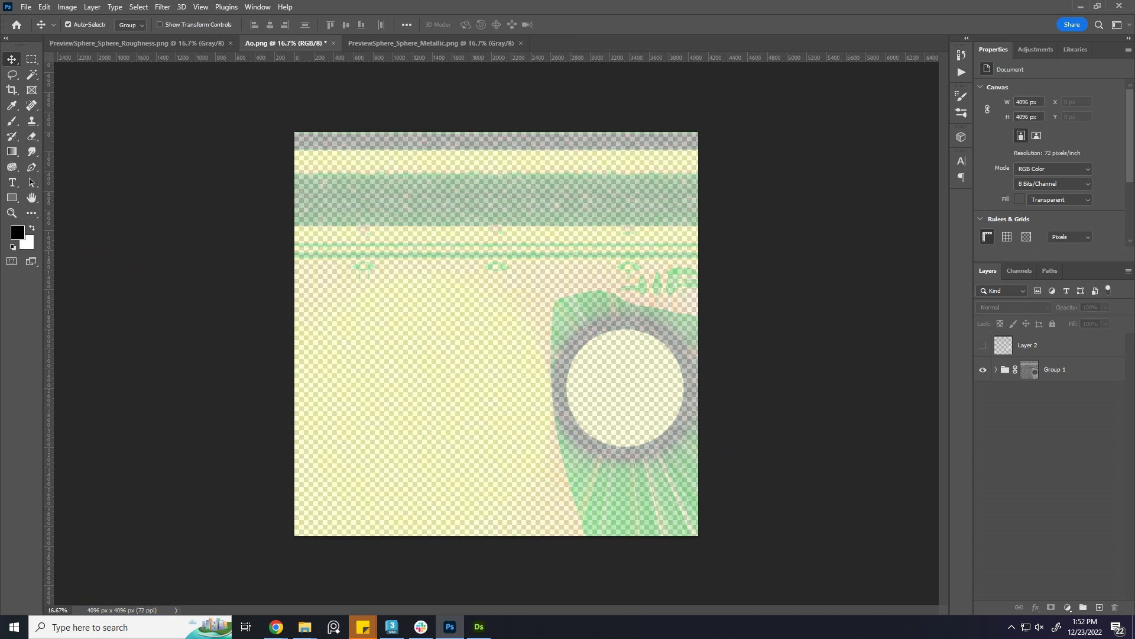
Drag the Merged Channels image from the Merge textures folder into Substance Designer
key(alt+Tab)
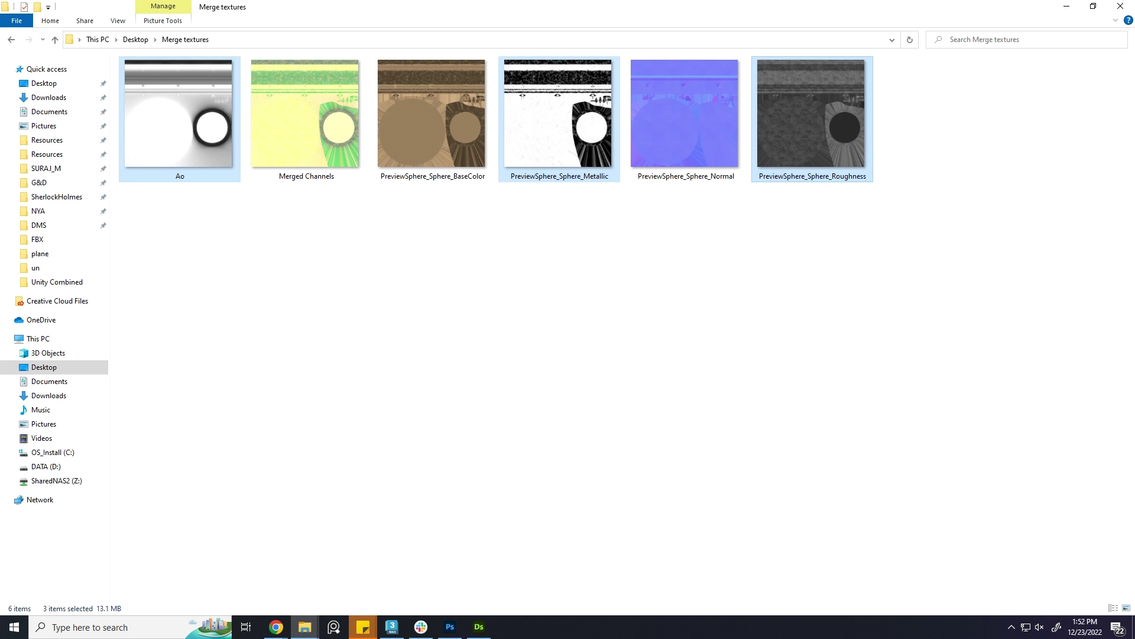
click(773, 327)
drag(305, 118, 389, 147)
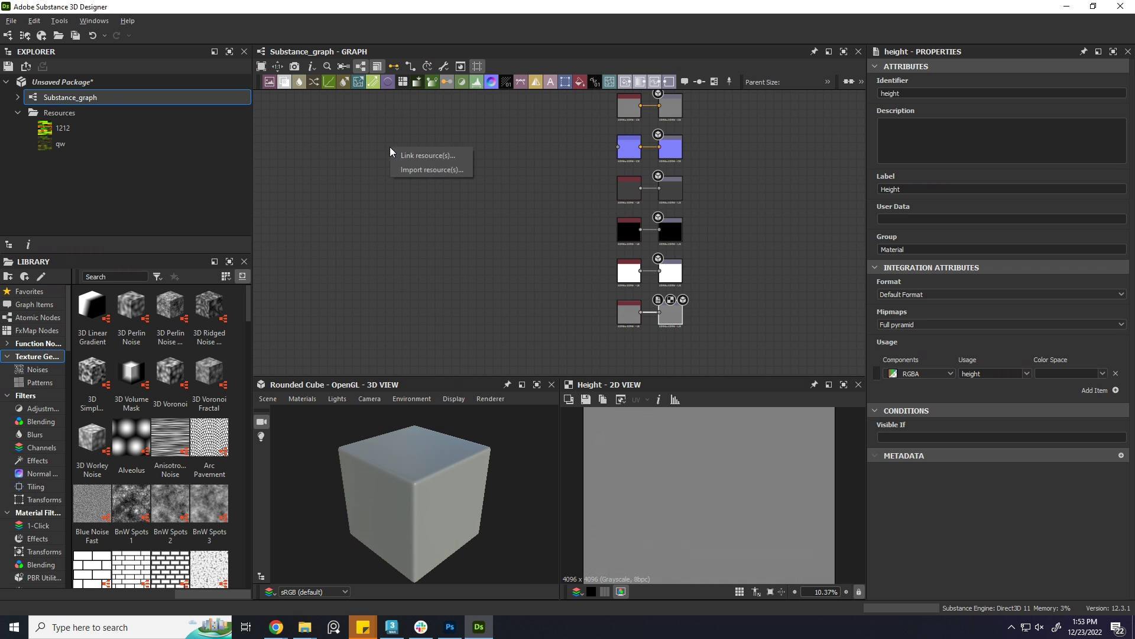
Link the Merged Channels bitmap into the graph and connect it to a new RGBA Split node
click(416, 165)
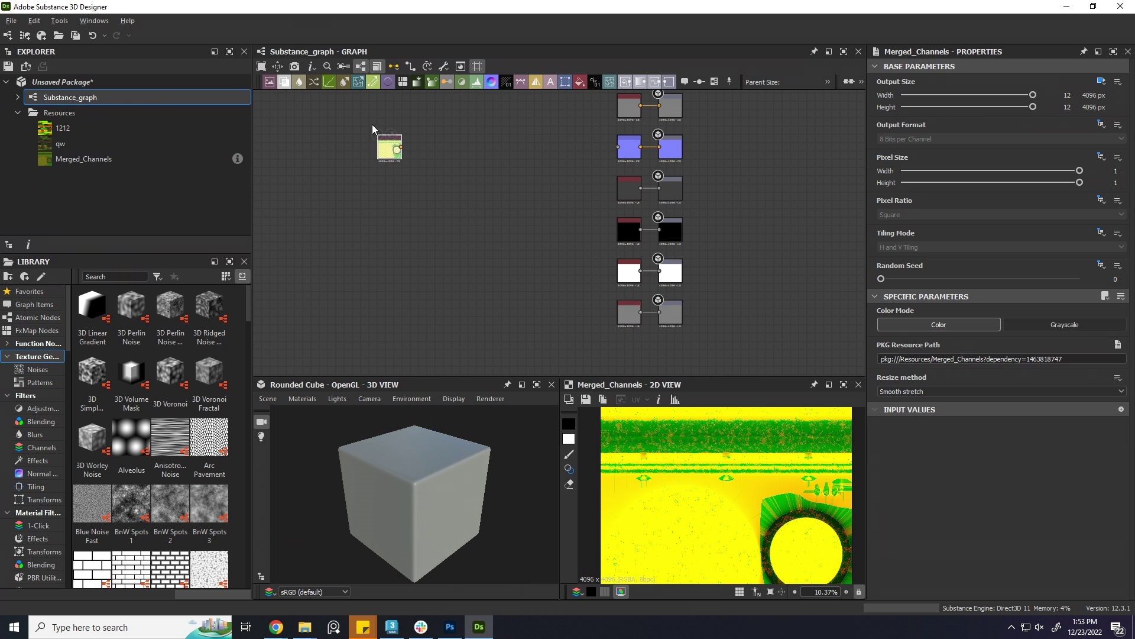
scroll(378, 126, up, 5)
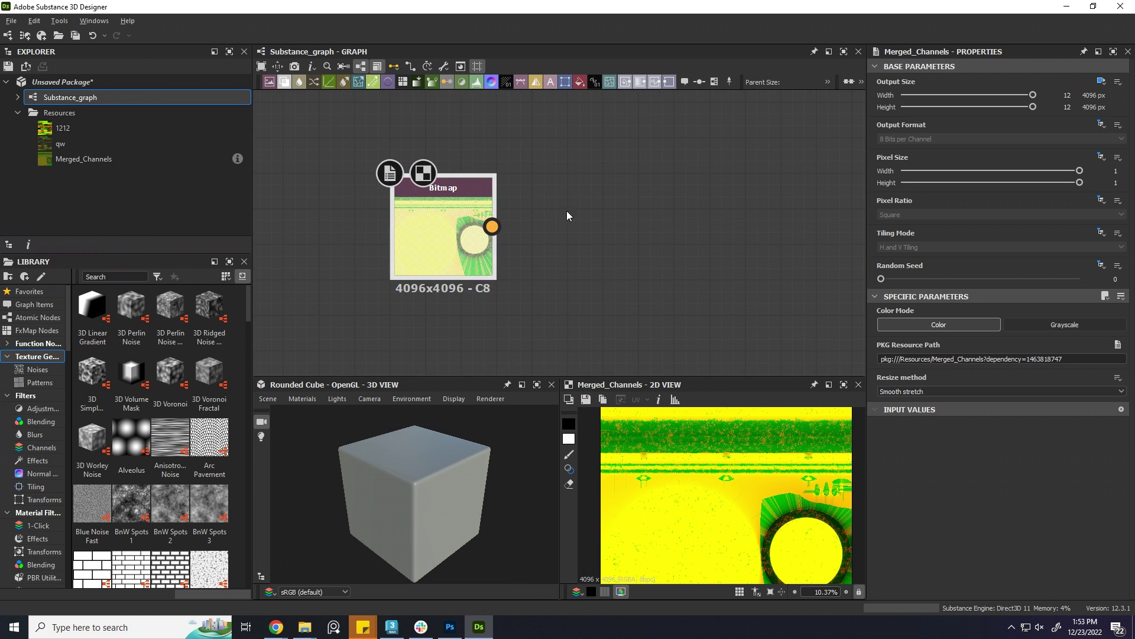
drag(492, 227, 564, 175)
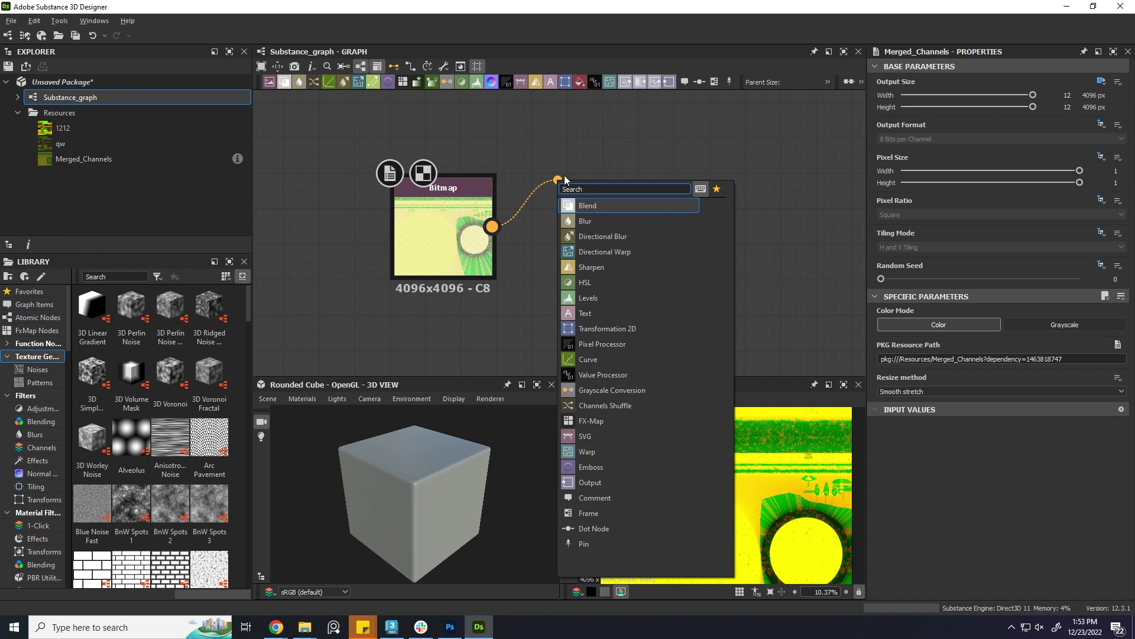
text(rgba)
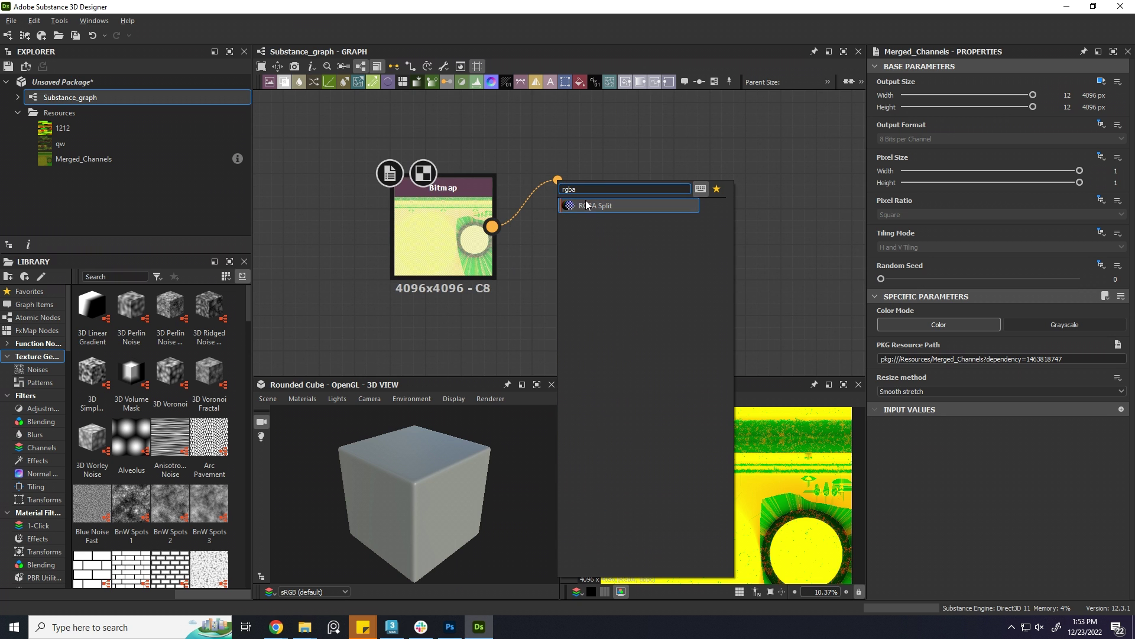
click(589, 205)
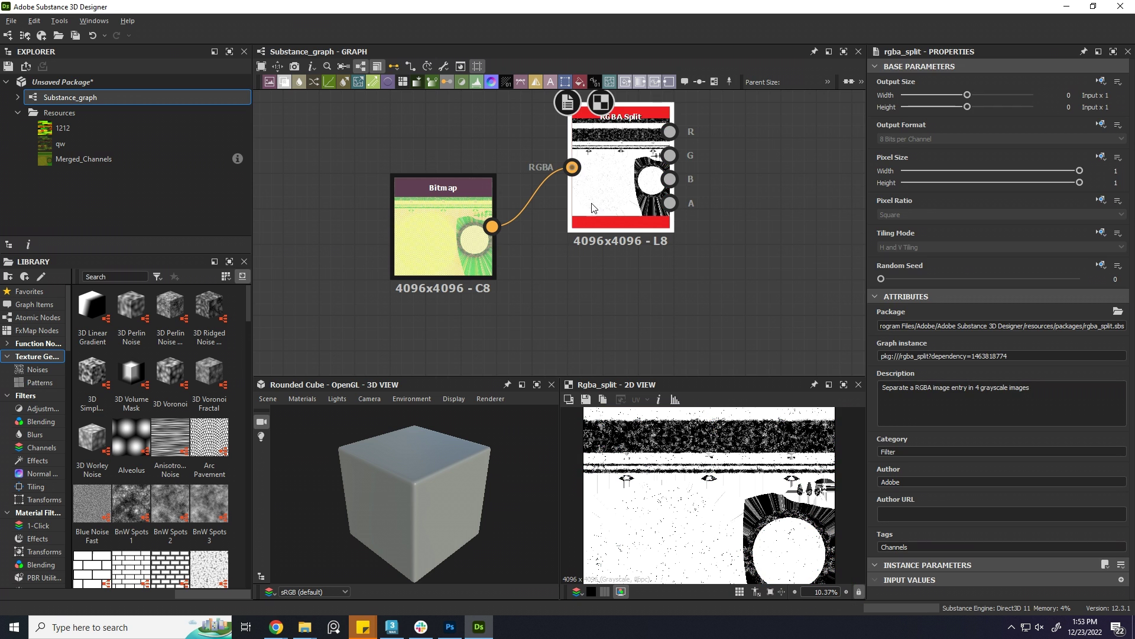
Preview the RGBA Split's R, G, B and A outputs, twice through, to check each channel
click(670, 131)
click(670, 155)
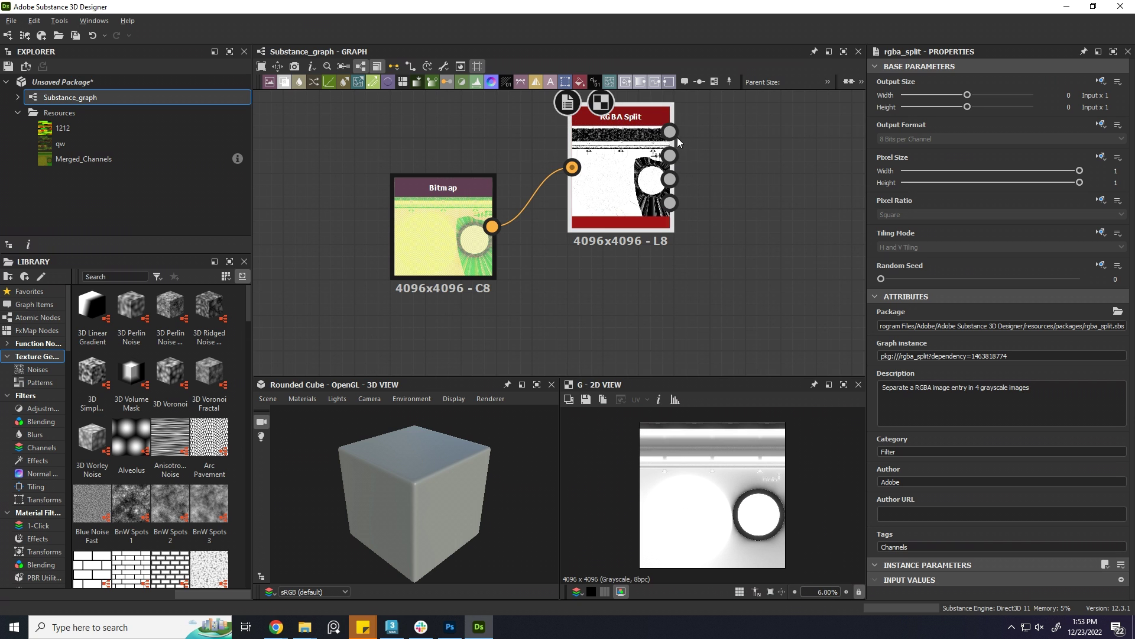
click(670, 179)
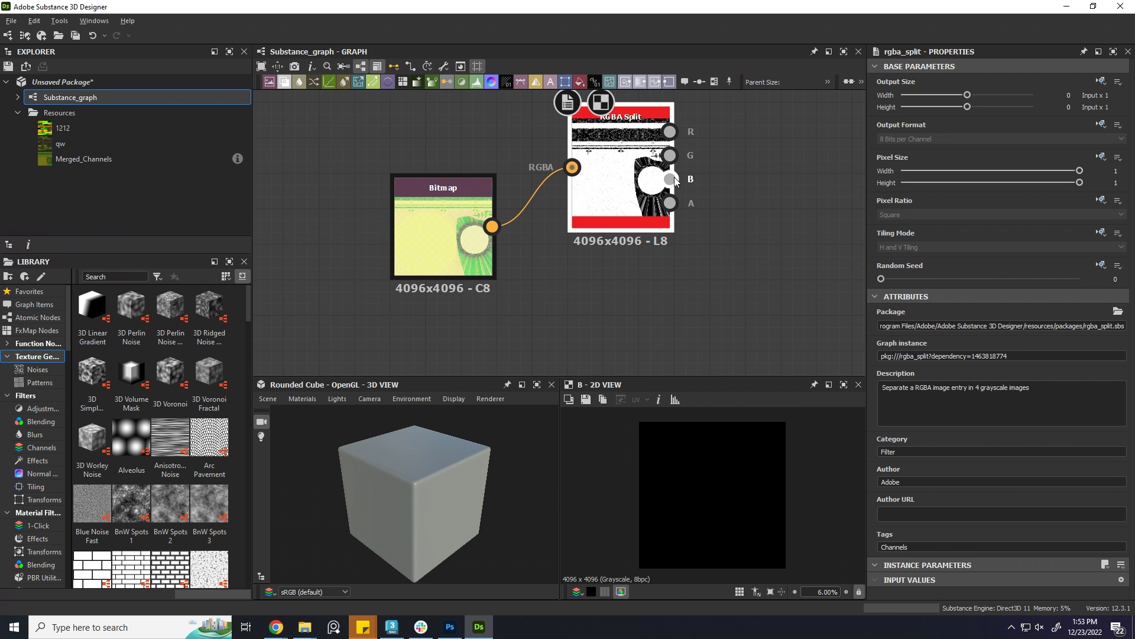
click(671, 202)
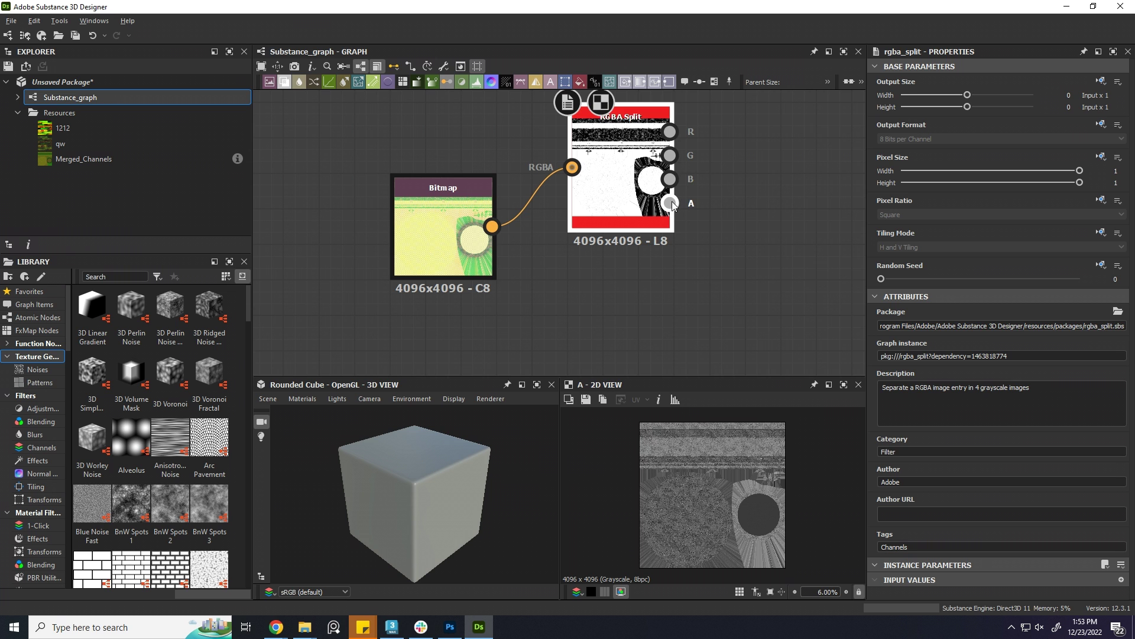
click(671, 131)
click(670, 156)
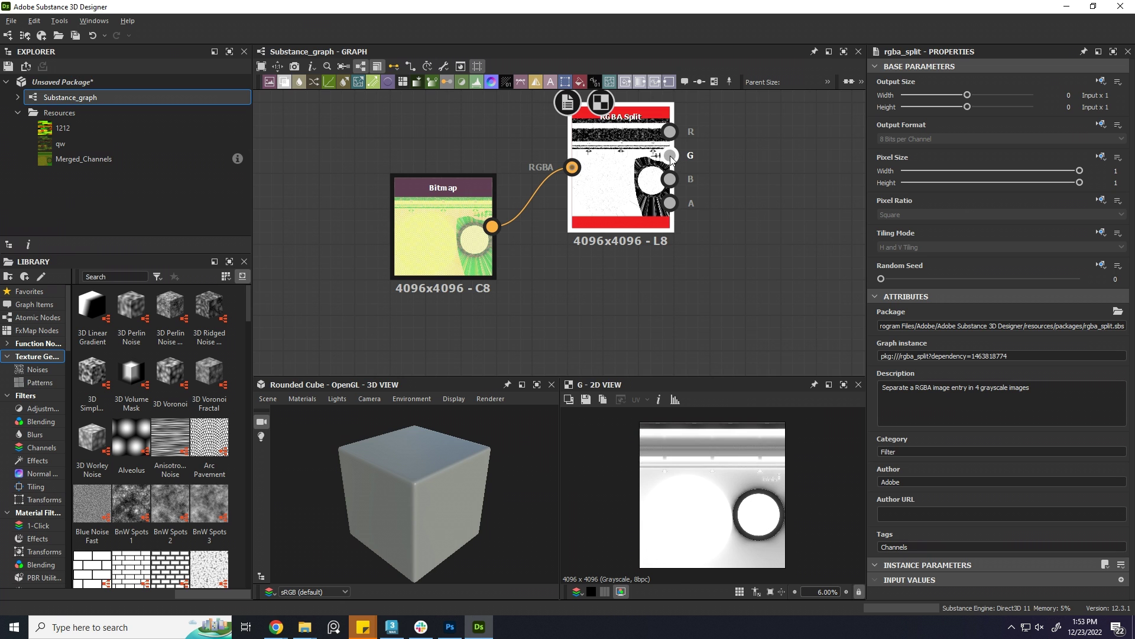
click(670, 178)
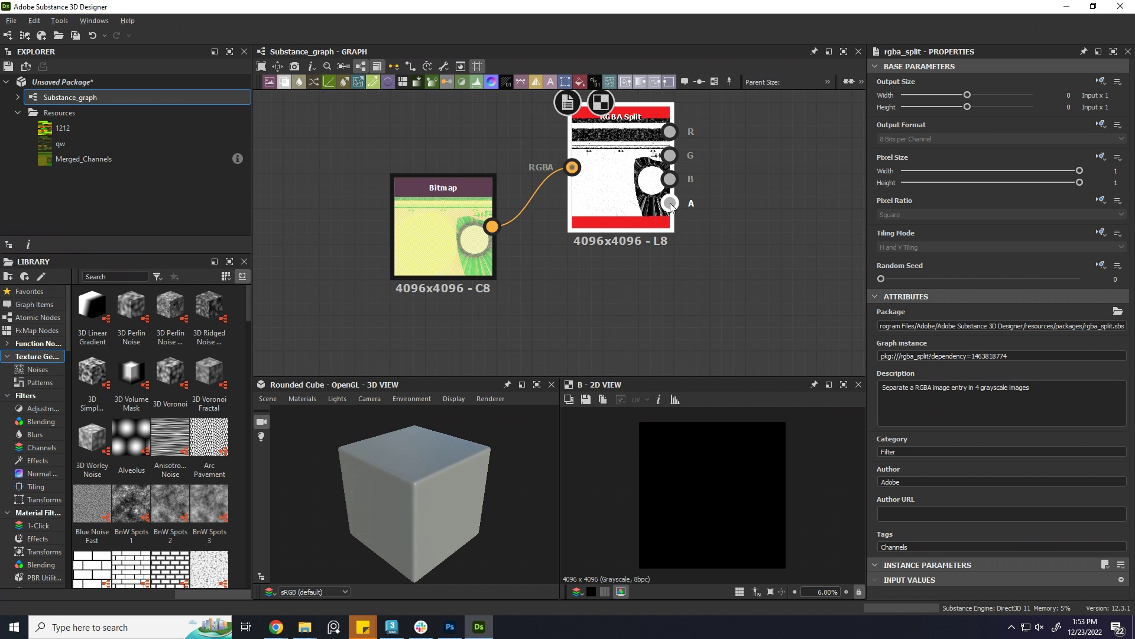
click(670, 202)
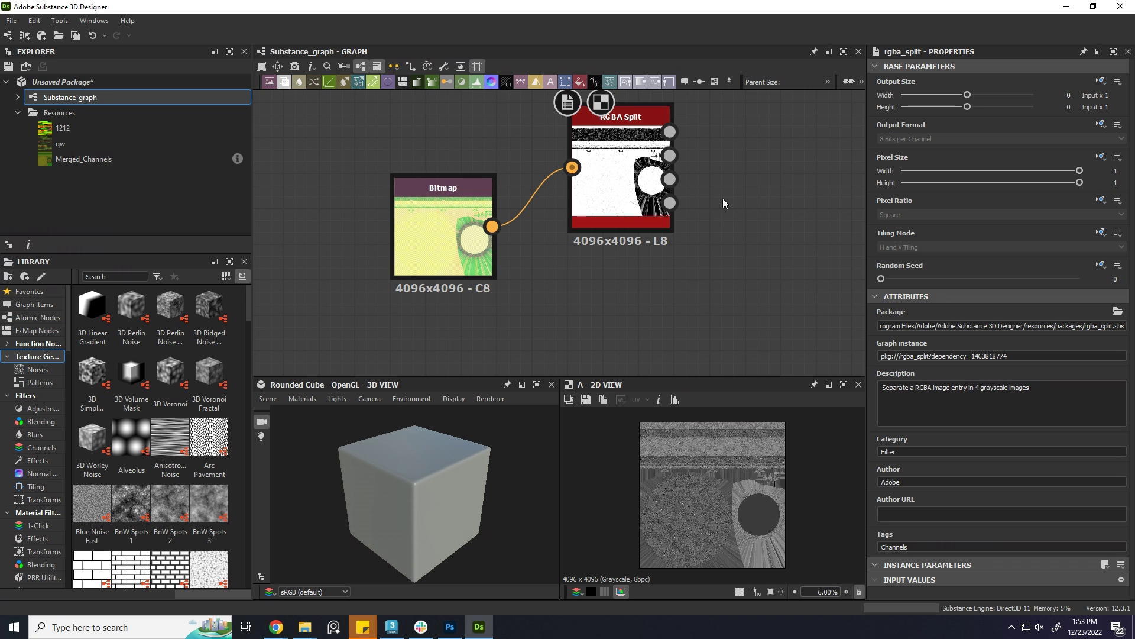